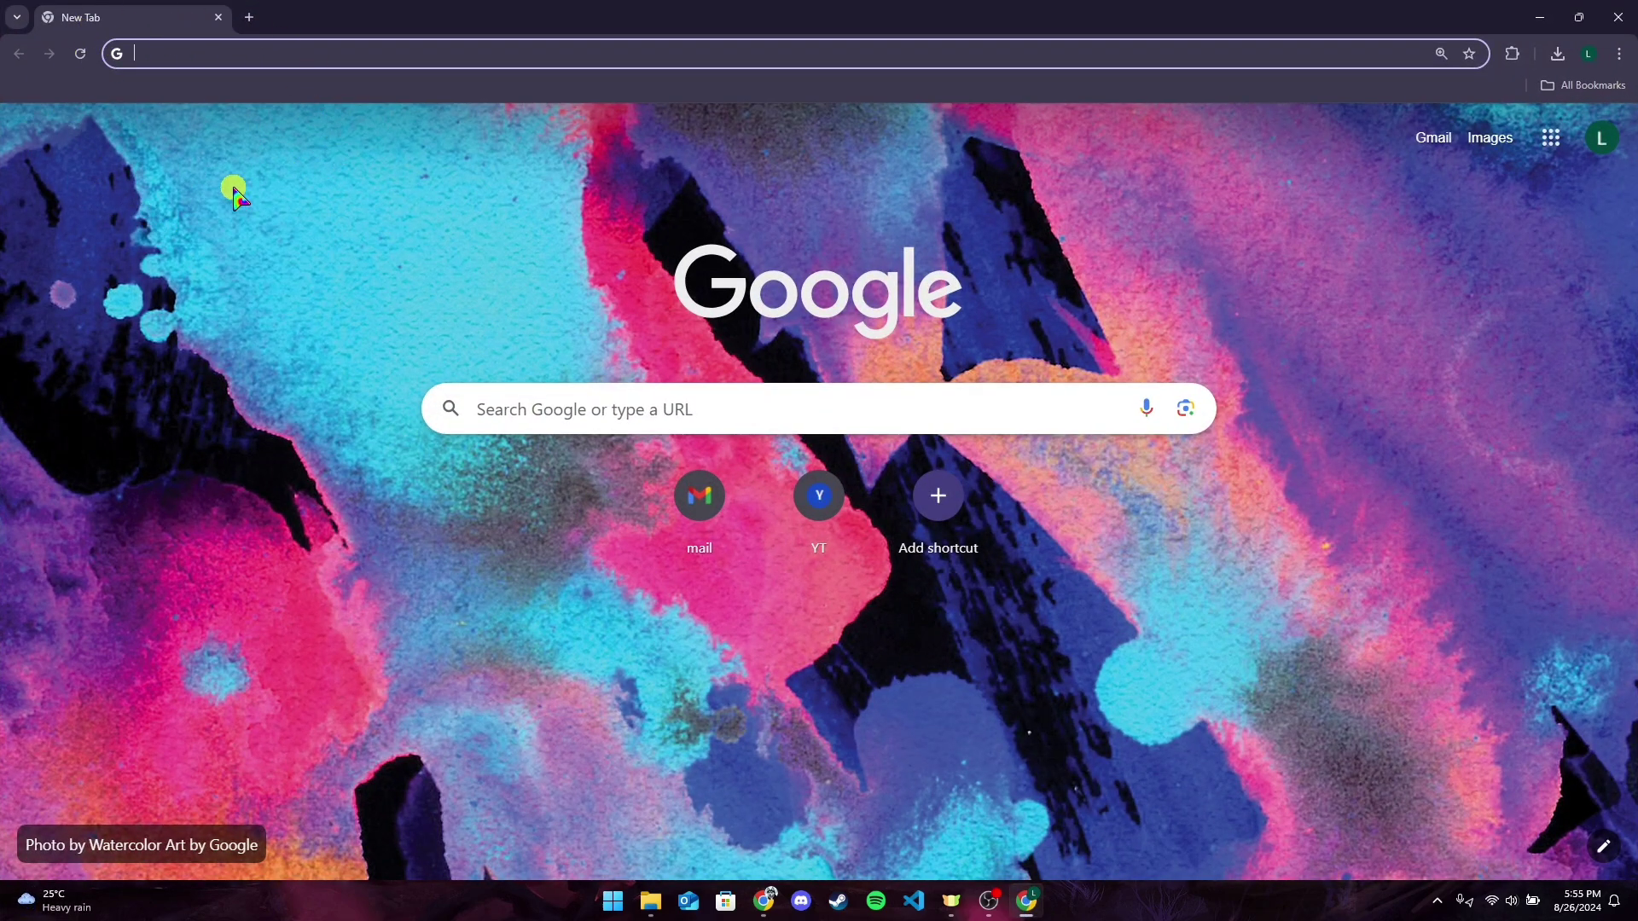
Go to kucoin.com by accepting the 'ku' address-bar autocompletion.
{"action": "type", "text": "ku"}
{"action": "key", "text": "Return"}
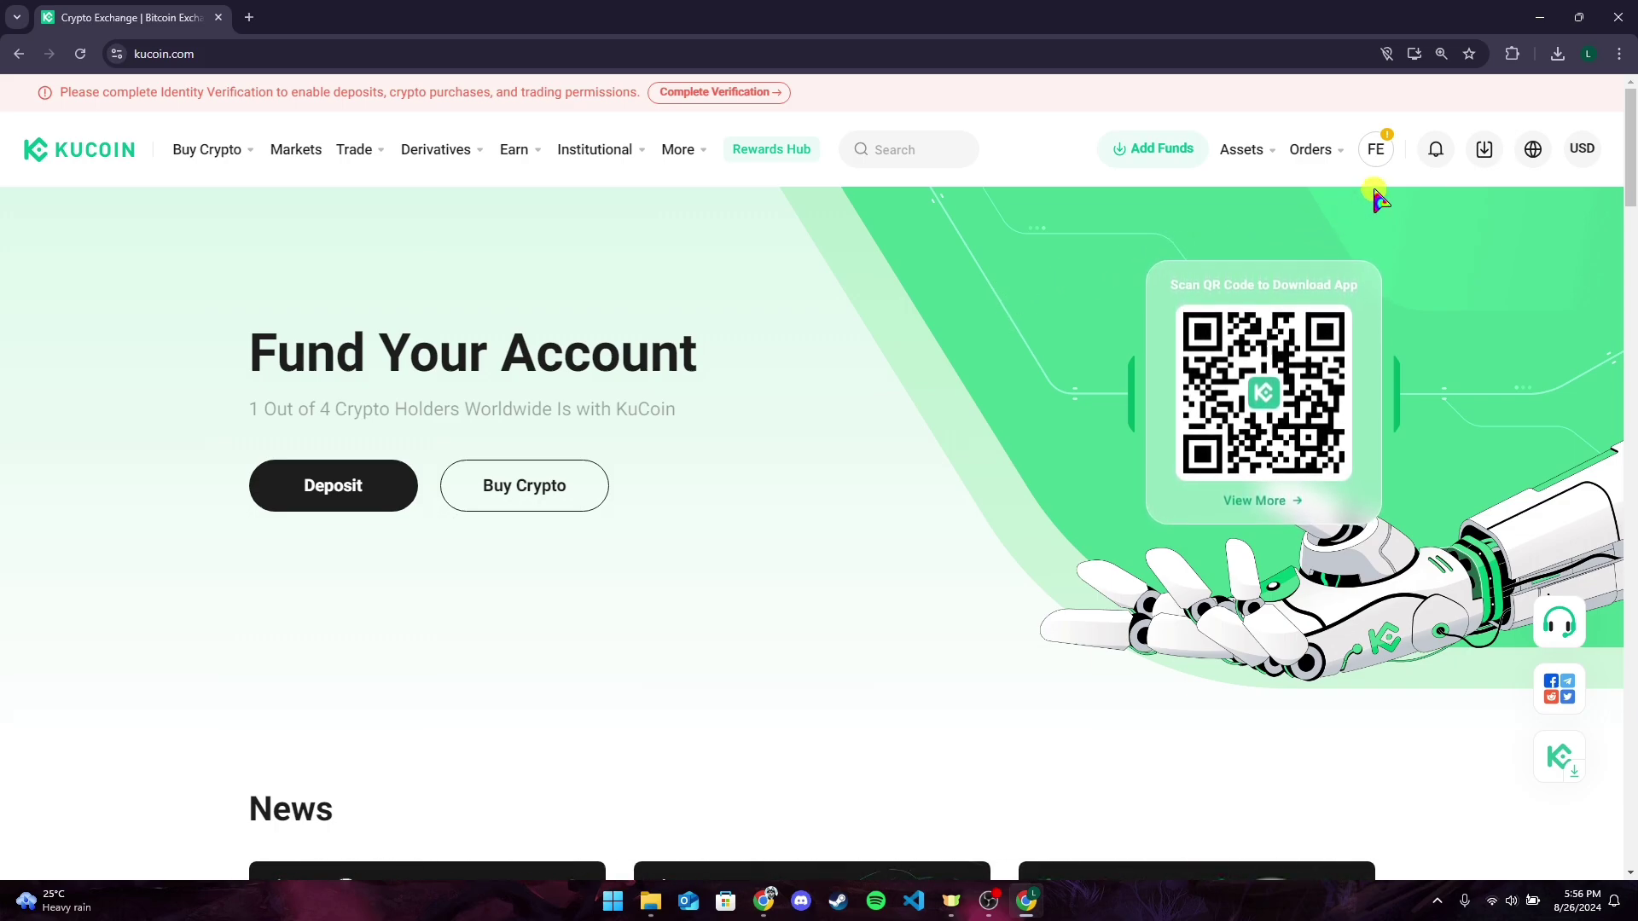
Open Account Security from the FE avatar menu and scroll down to the Account section.
{"action": "mouse_move", "coordinate": [1376, 152]}
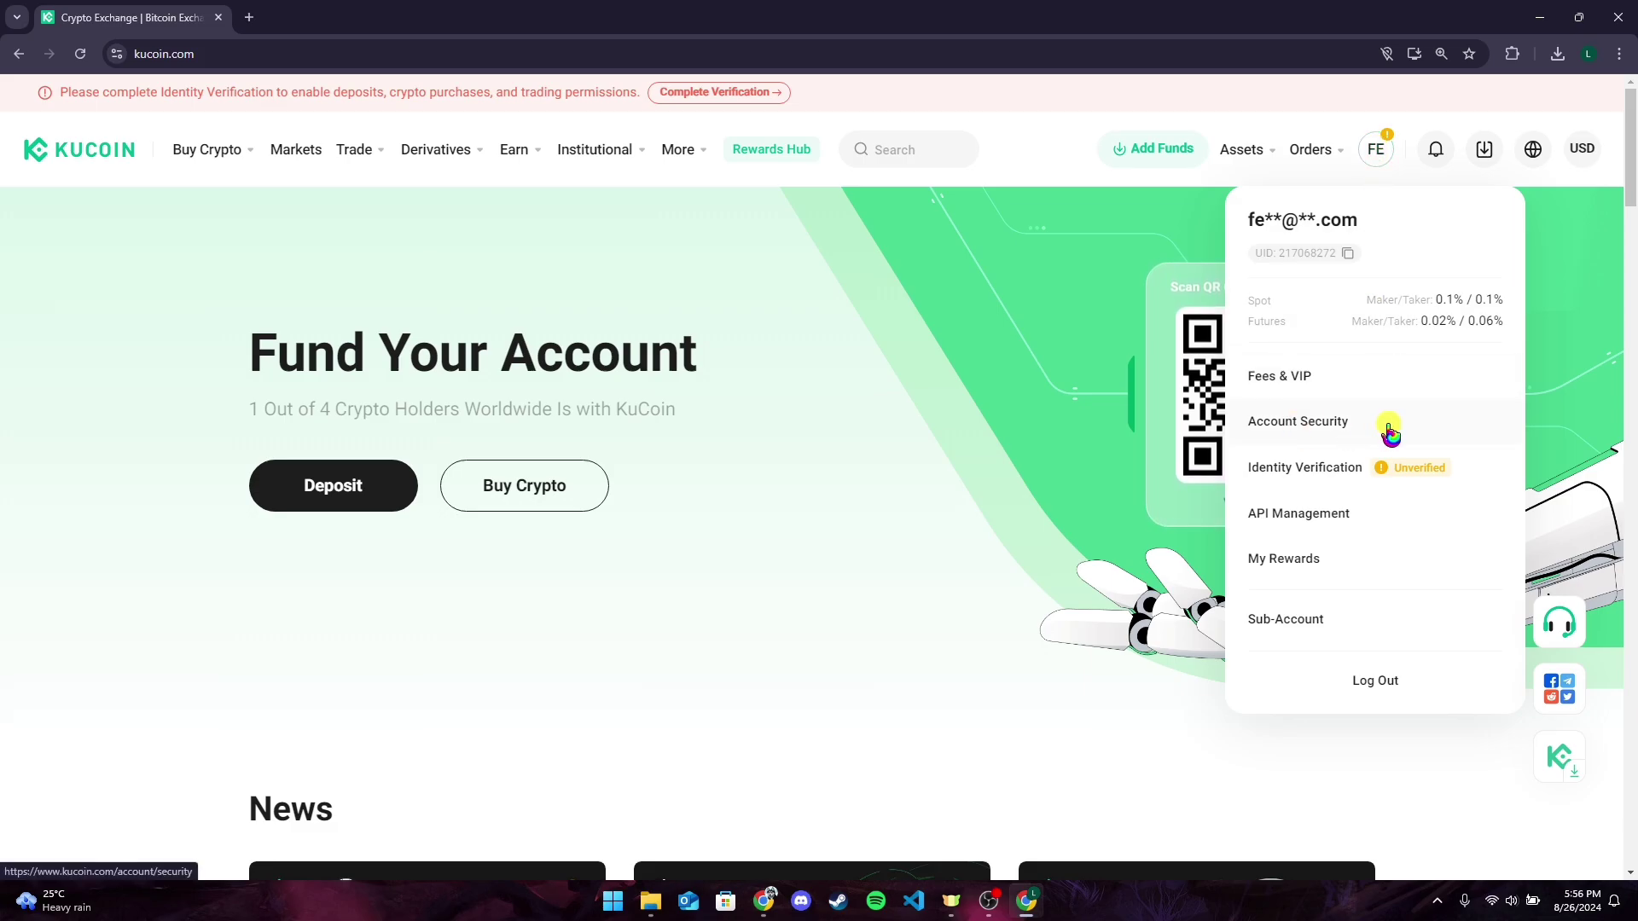
{"action": "left_click", "coordinate": [1342, 426]}
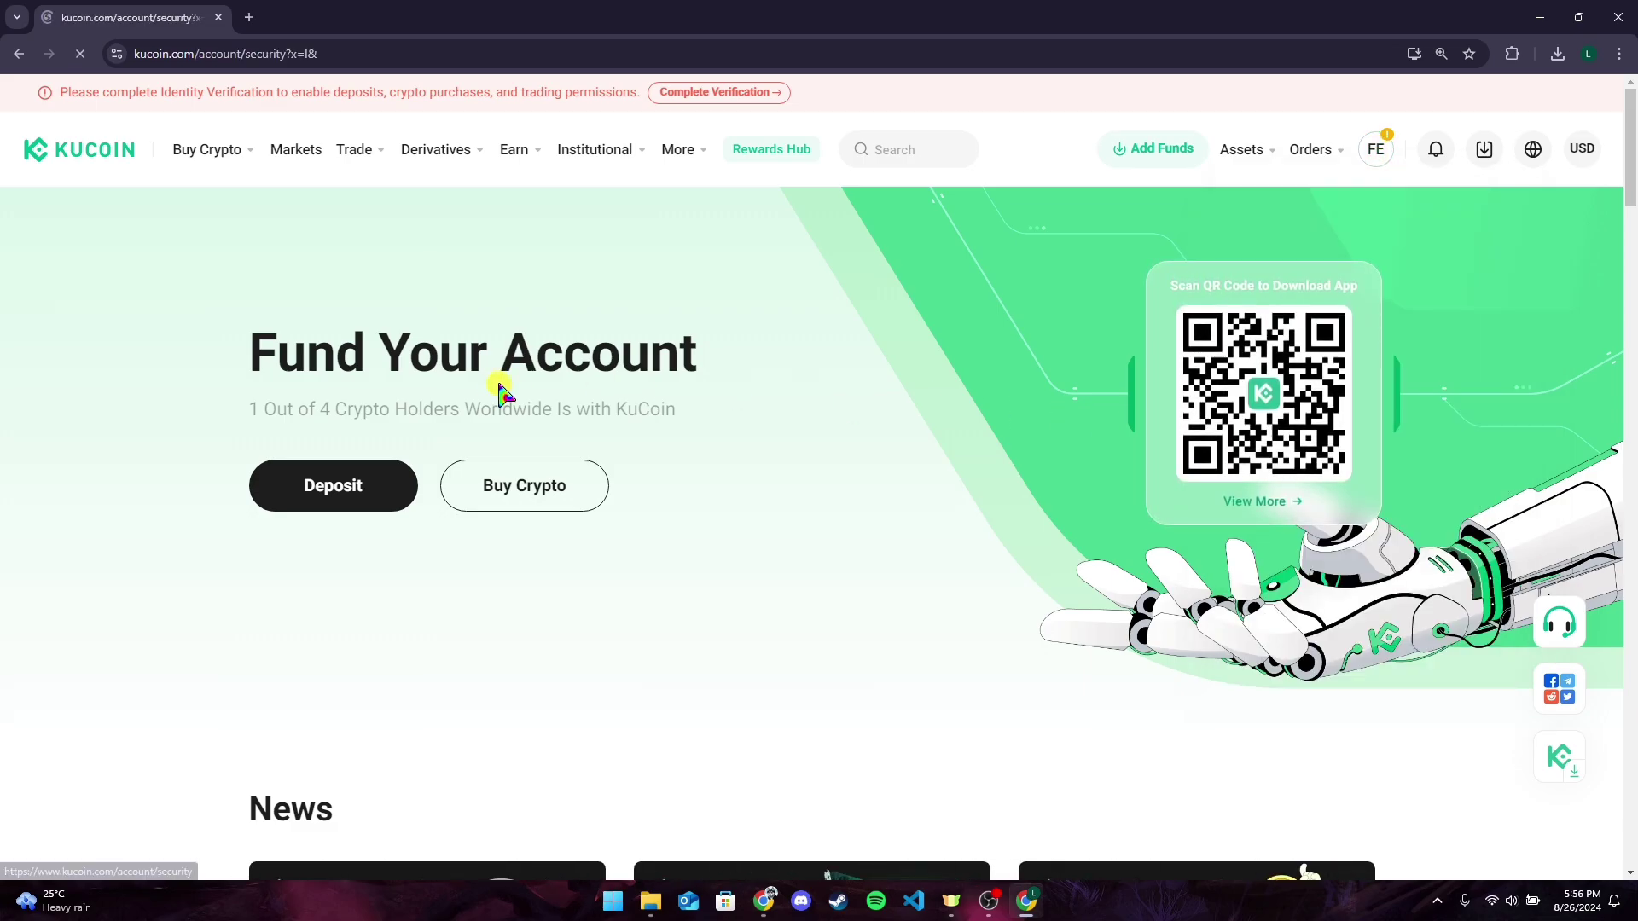
{"action": "scroll", "coordinate": [665, 397], "scroll_direction": "down", "scroll_amount": 2}
{"action": "scroll", "coordinate": [665, 397], "scroll_direction": "down", "scroll_amount": 10}
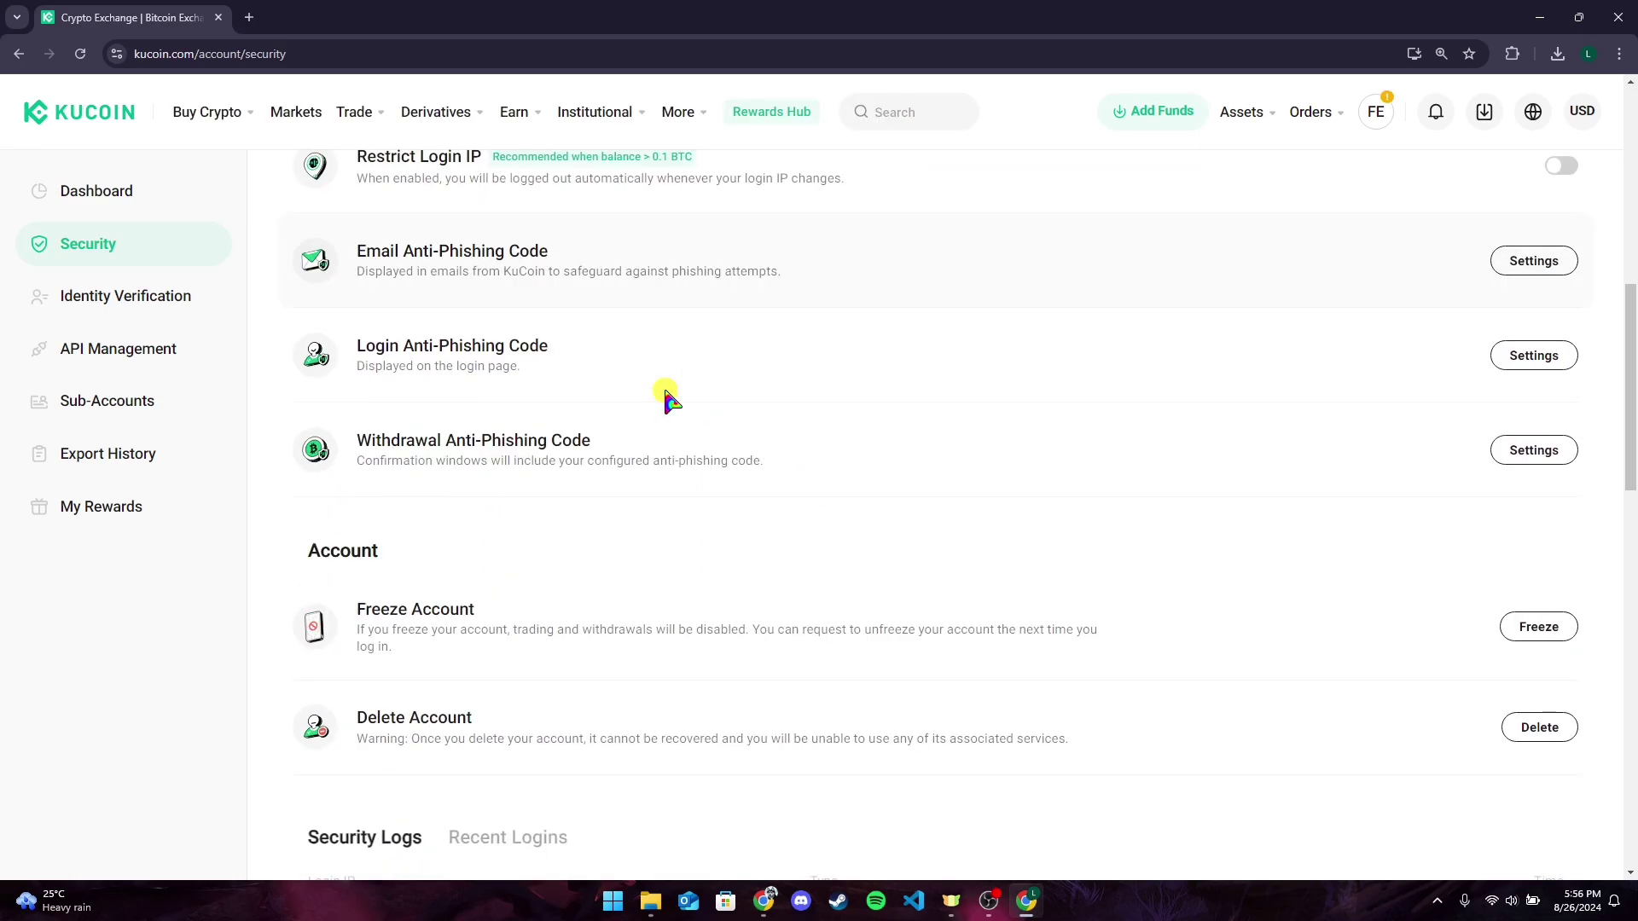
Look over the Delete Account entry and zoom the page to 125%.
{"action": "left_click_drag", "start_coordinate": [466, 545], "coordinate": [366, 547]}
{"action": "left_click", "coordinate": [463, 546]}
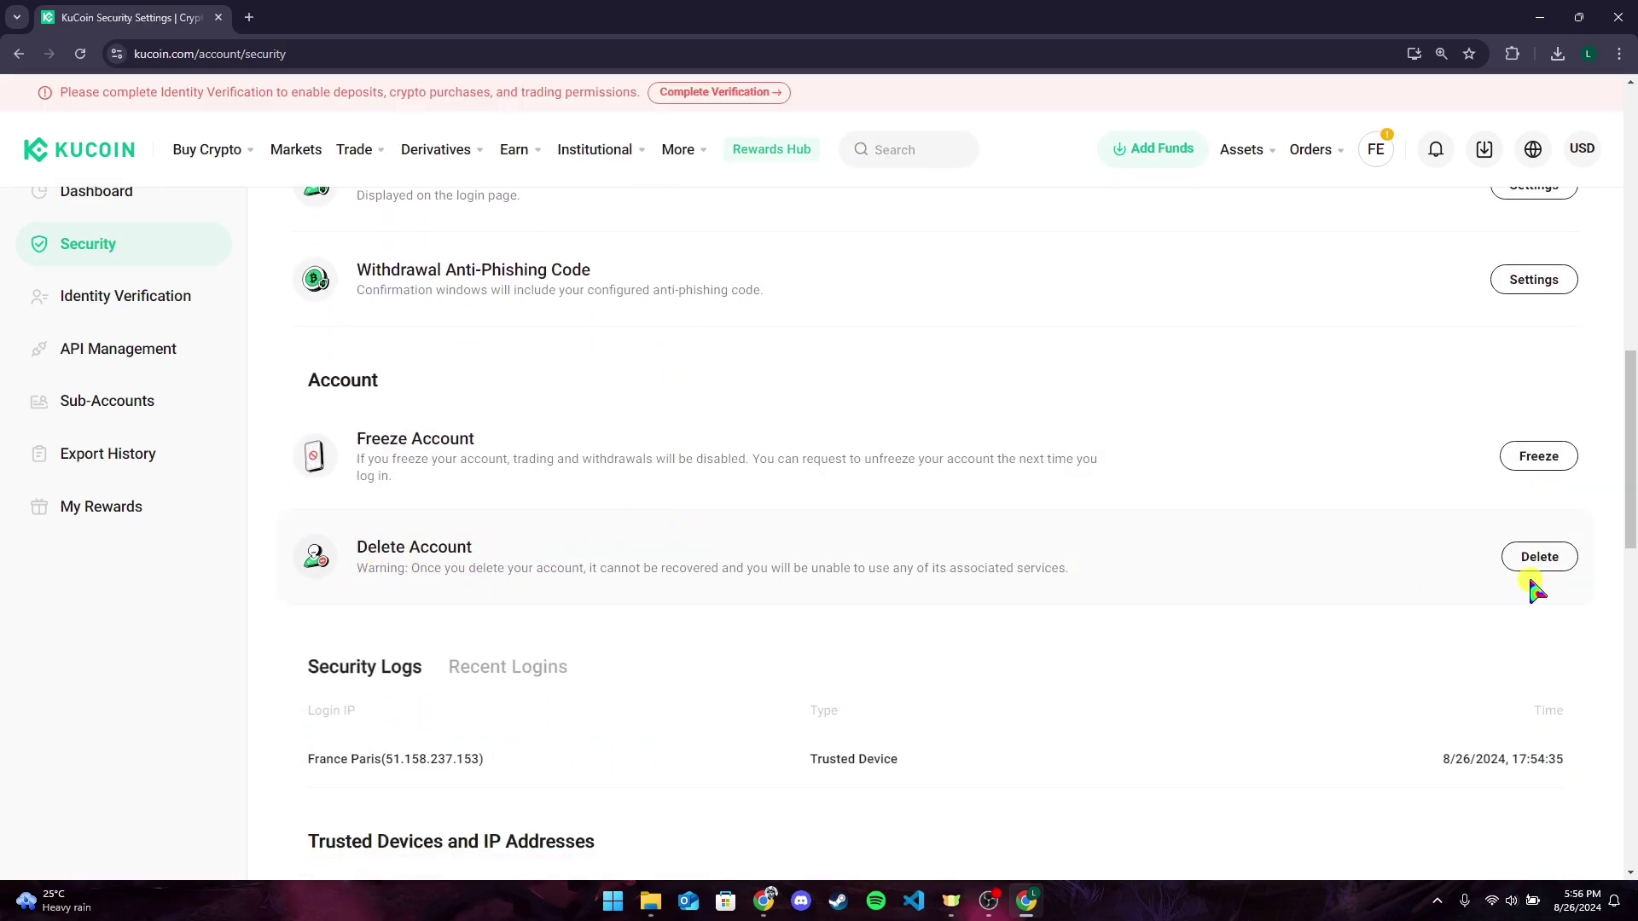
{"action": "key", "text": "ctrl+plus"}
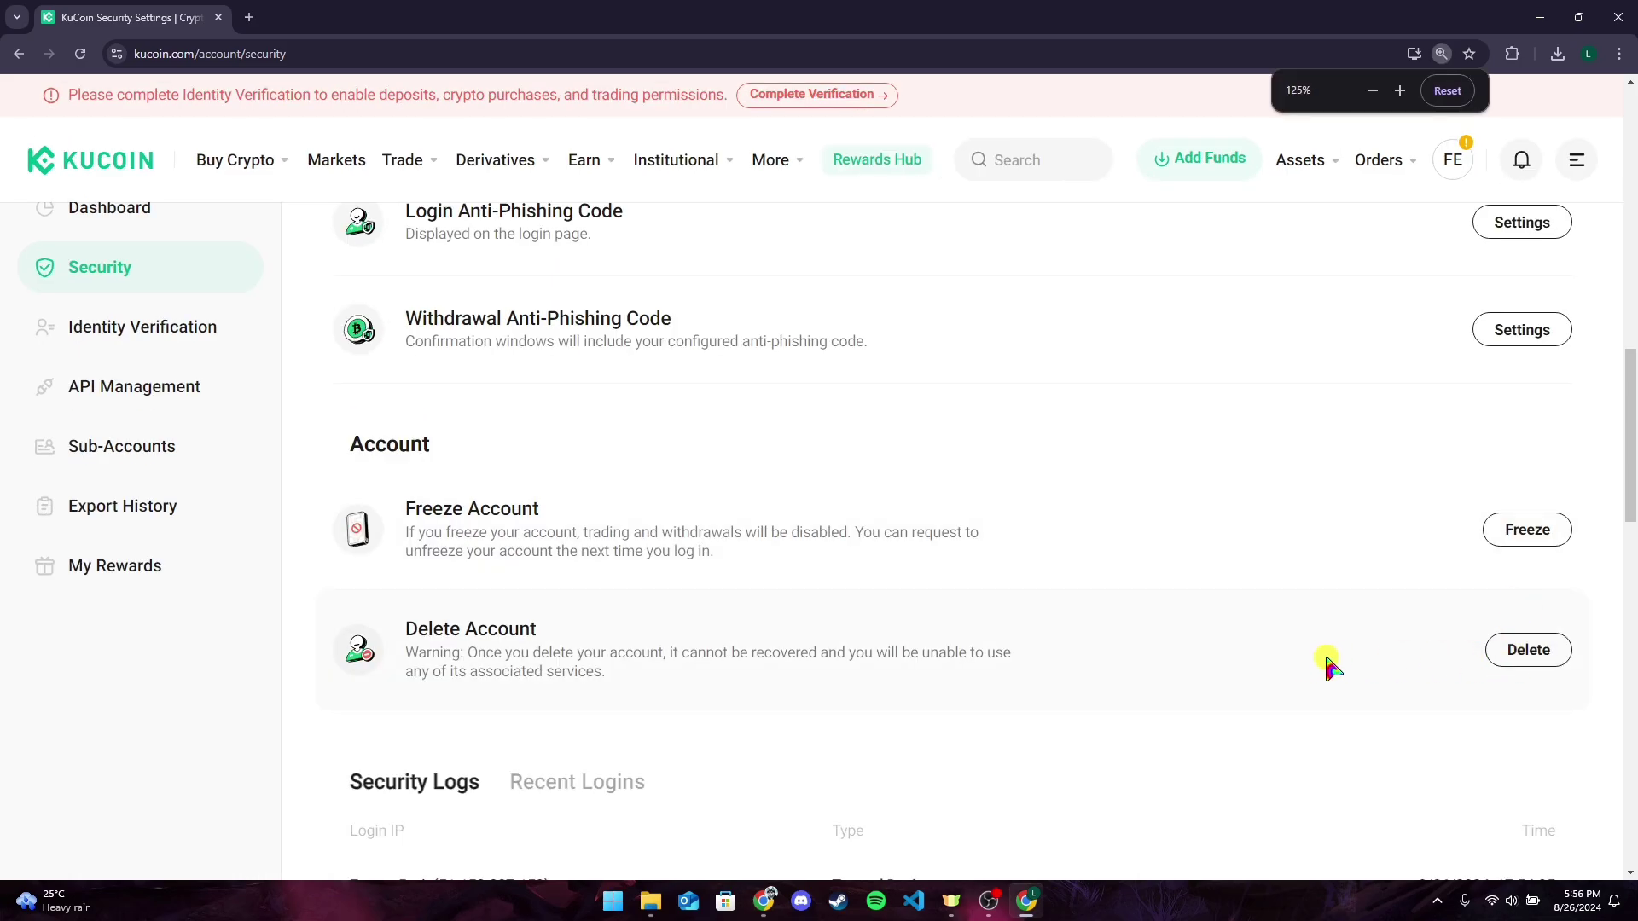
{"action": "scroll", "coordinate": [1322, 648], "scroll_direction": "down", "scroll_amount": 1}
Open Delete Account, review the API and trading-history warnings, and tick the agreement box.
{"action": "left_click", "coordinate": [1527, 563]}
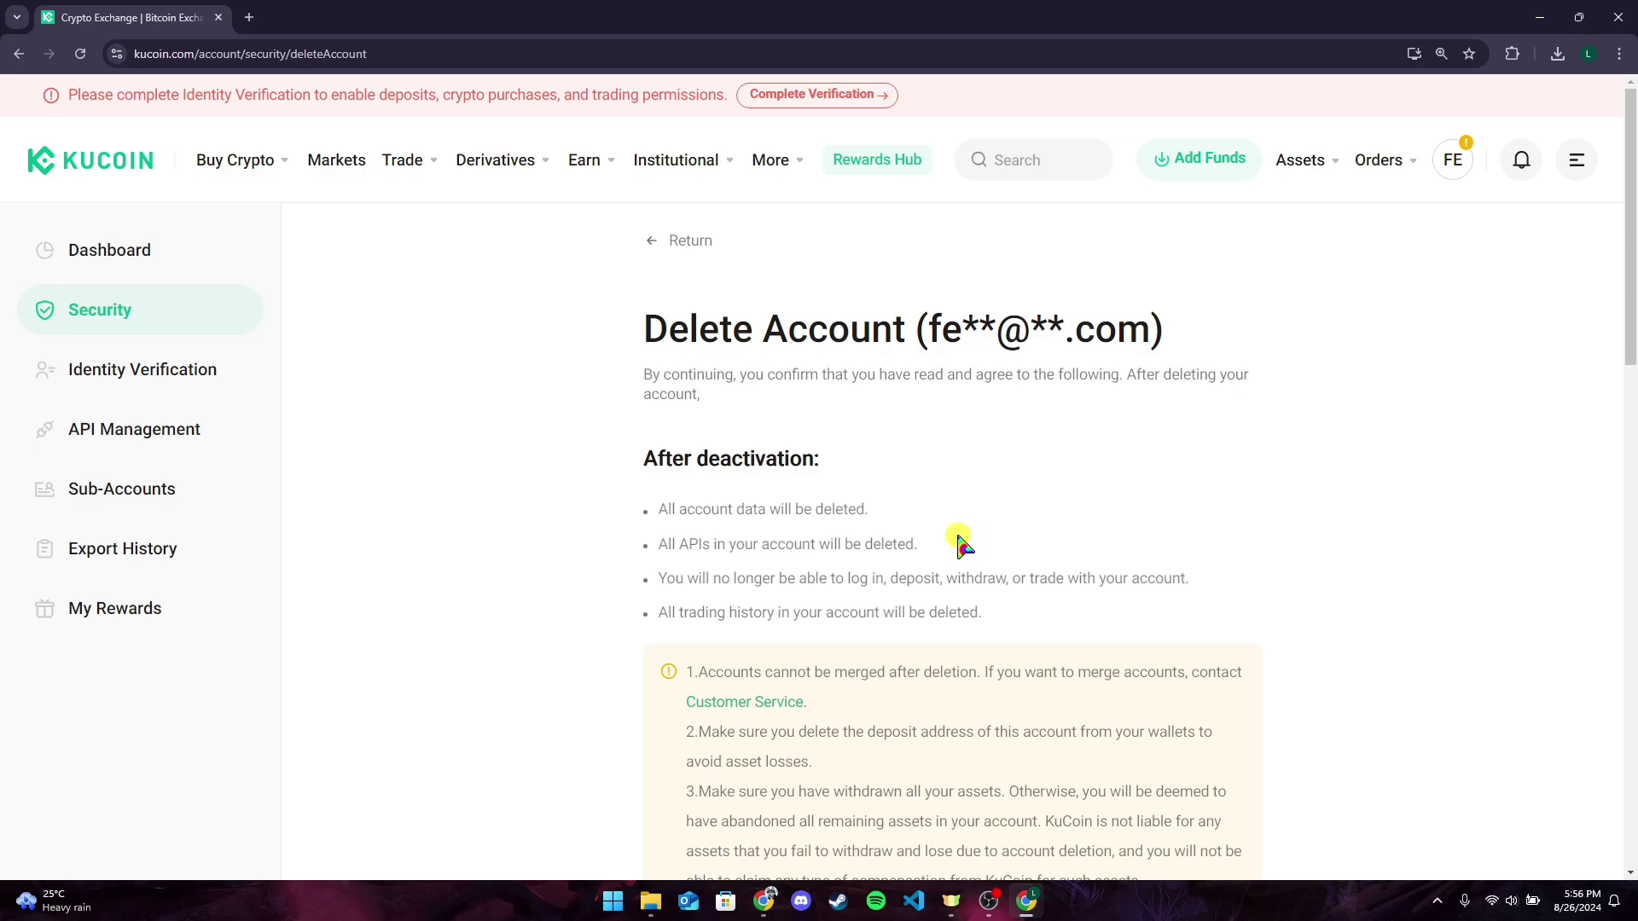
{"action": "left_click_drag", "start_coordinate": [958, 538], "coordinate": [1196, 583]}
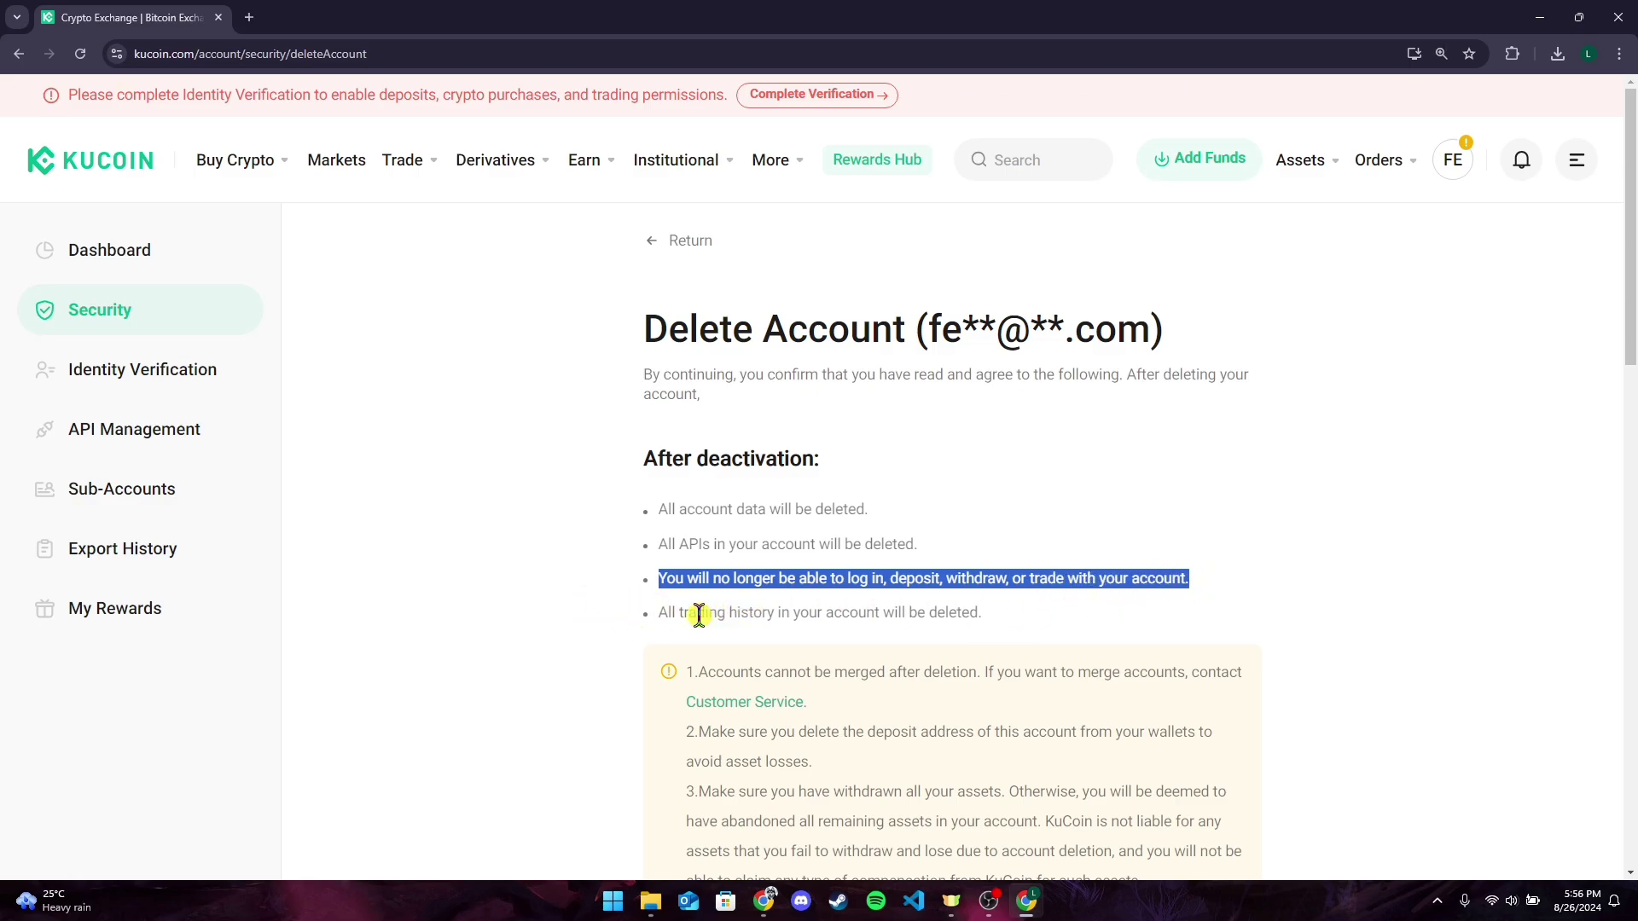
{"action": "left_click_drag", "start_coordinate": [671, 614], "coordinate": [988, 614]}
{"action": "scroll", "coordinate": [567, 587], "scroll_direction": "down", "scroll_amount": 5}
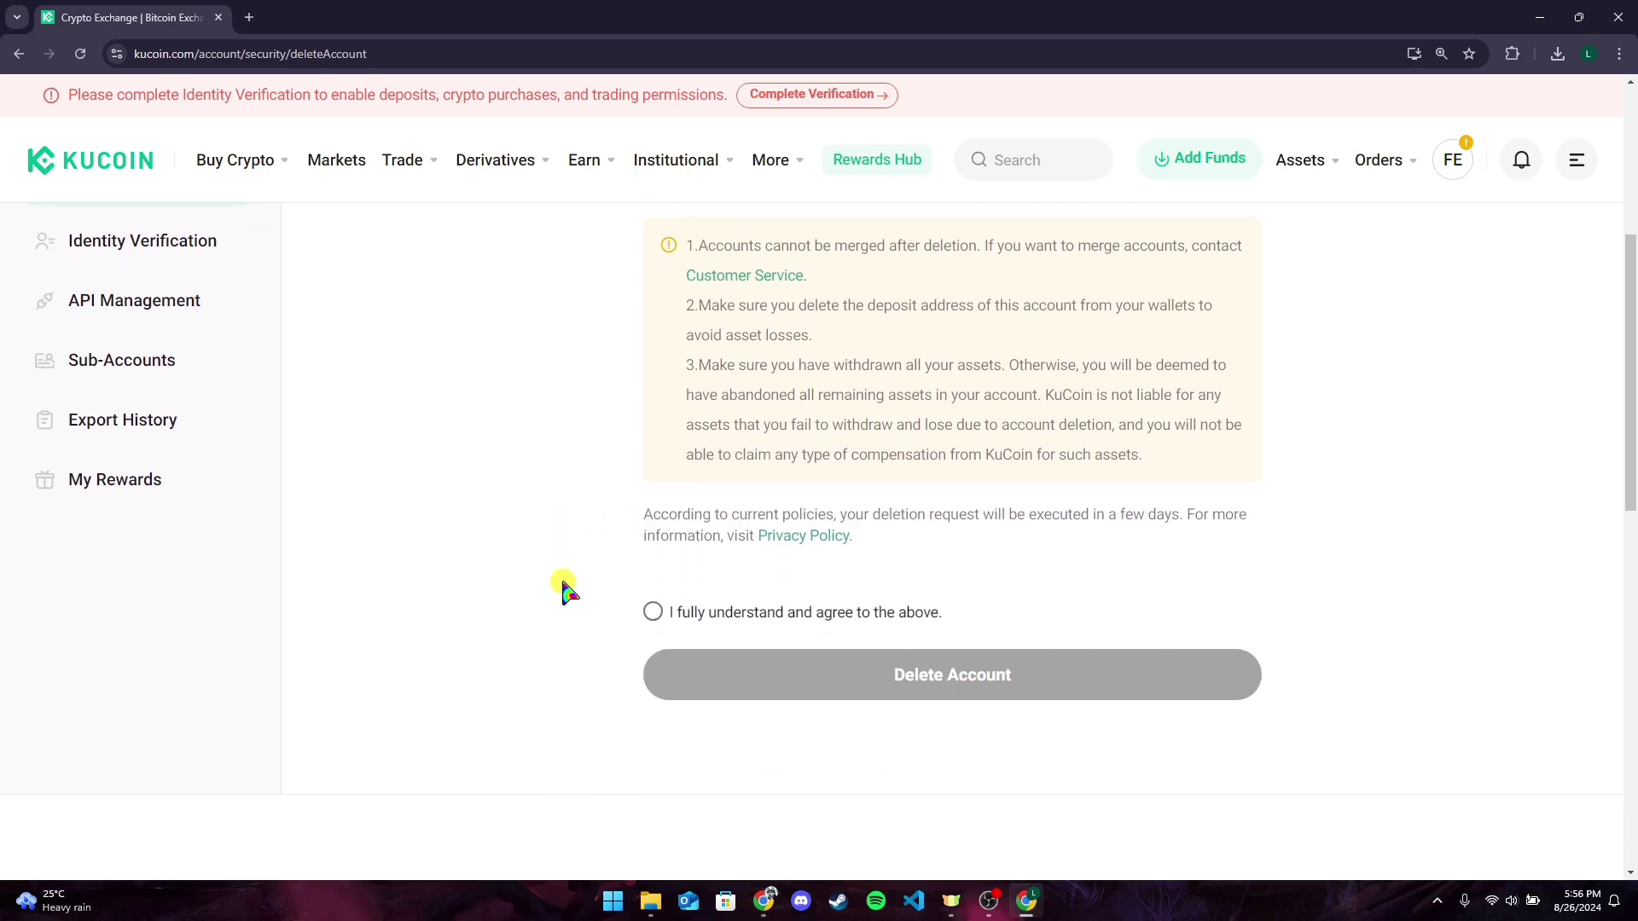
{"action": "left_click", "coordinate": [653, 614]}
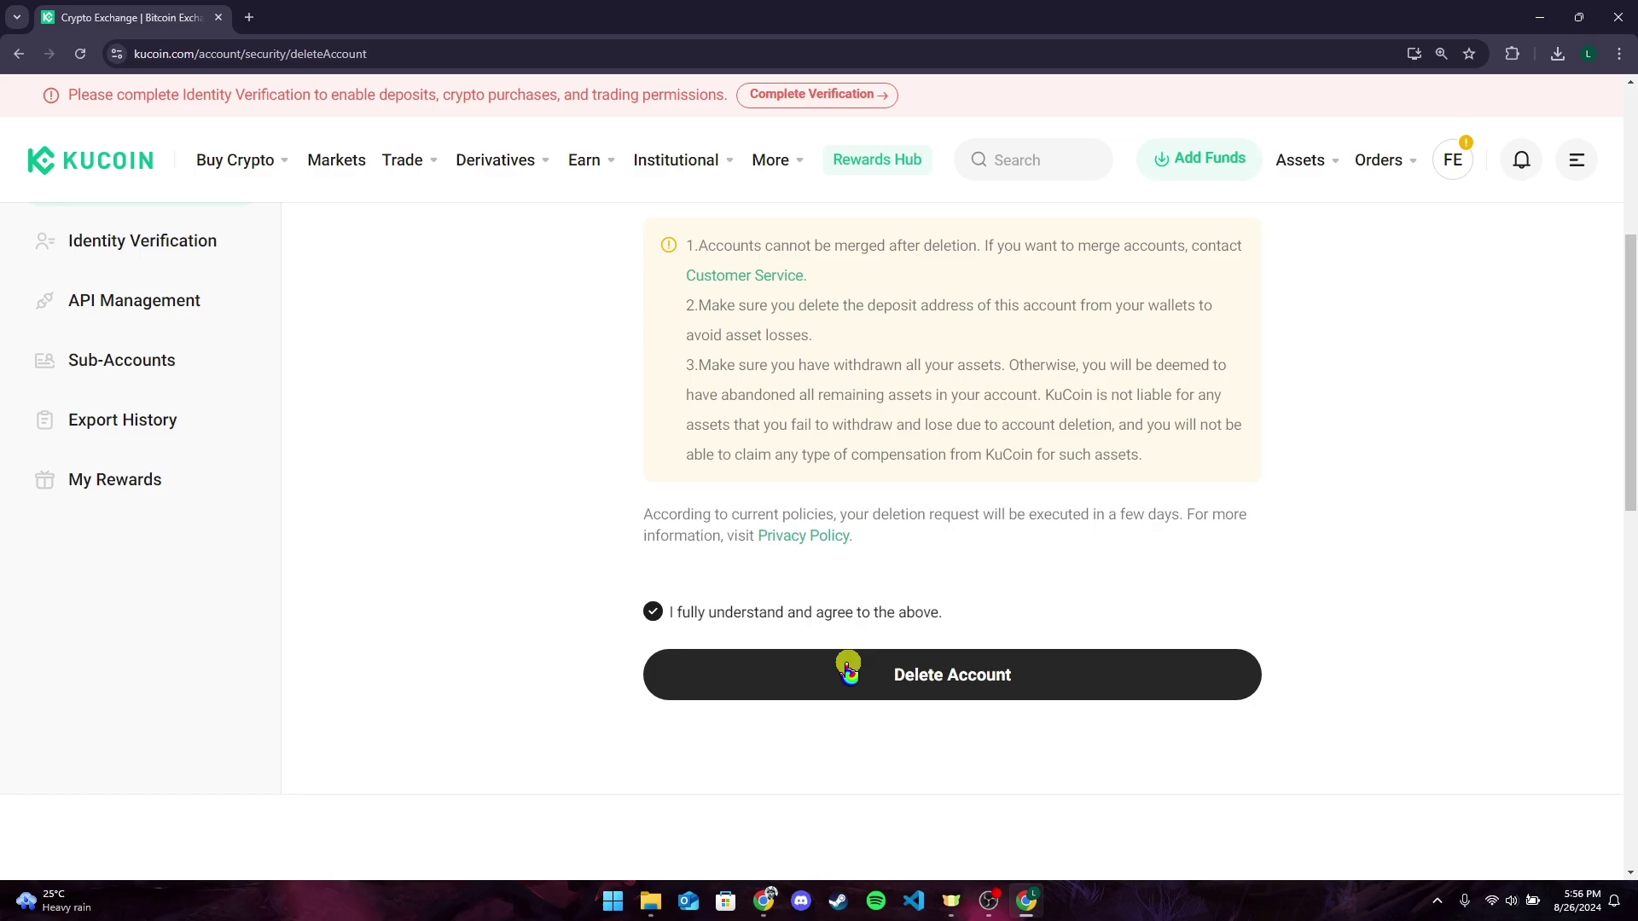
Submit the deletion request with 'I'm switching to another platform' as the reason.
{"action": "left_click", "coordinate": [972, 682]}
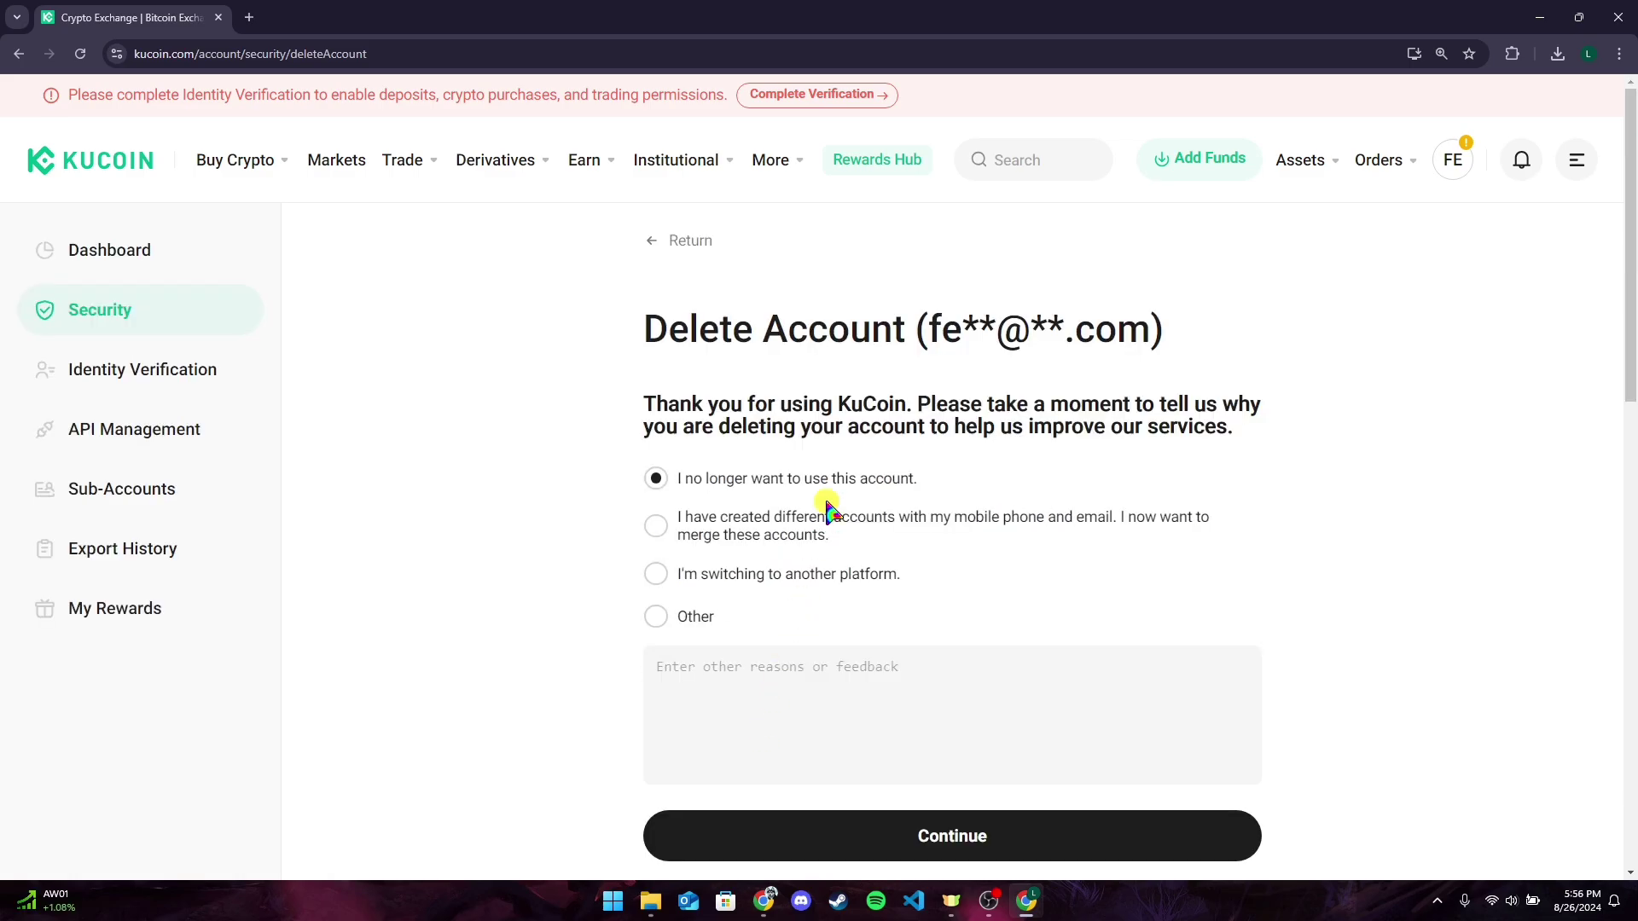
{"action": "left_click", "coordinate": [654, 576]}
{"action": "left_click", "coordinate": [1092, 838]}
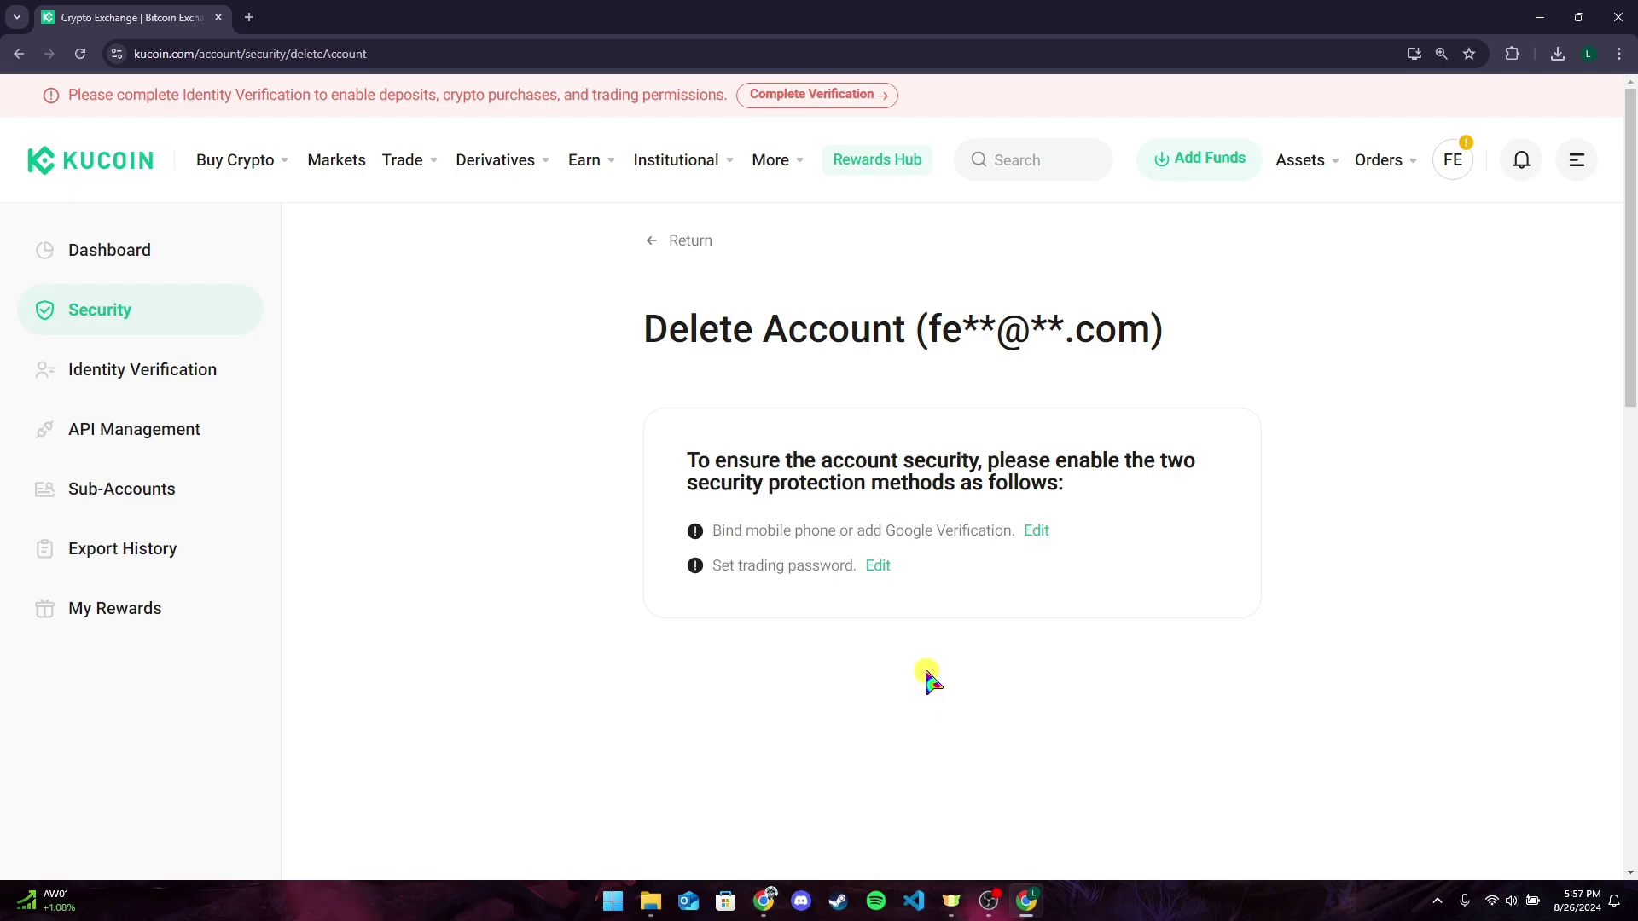
Start Google Verification setup and verify it with the code sent by email.
{"action": "left_click", "coordinate": [1038, 533]}
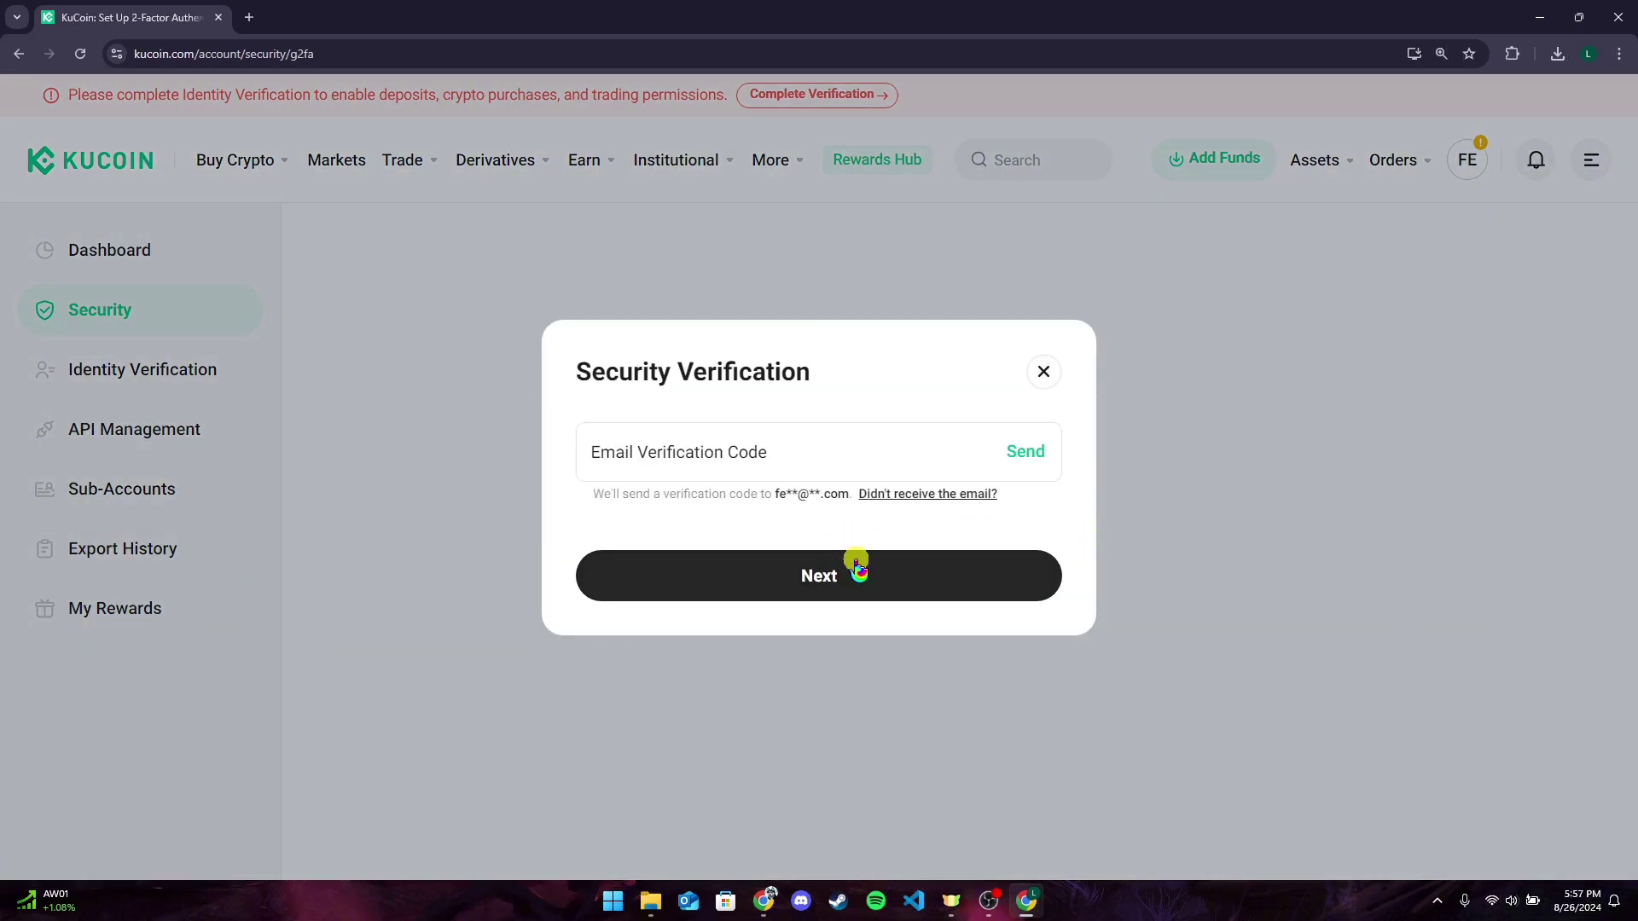
{"action": "left_click", "coordinate": [1024, 461]}
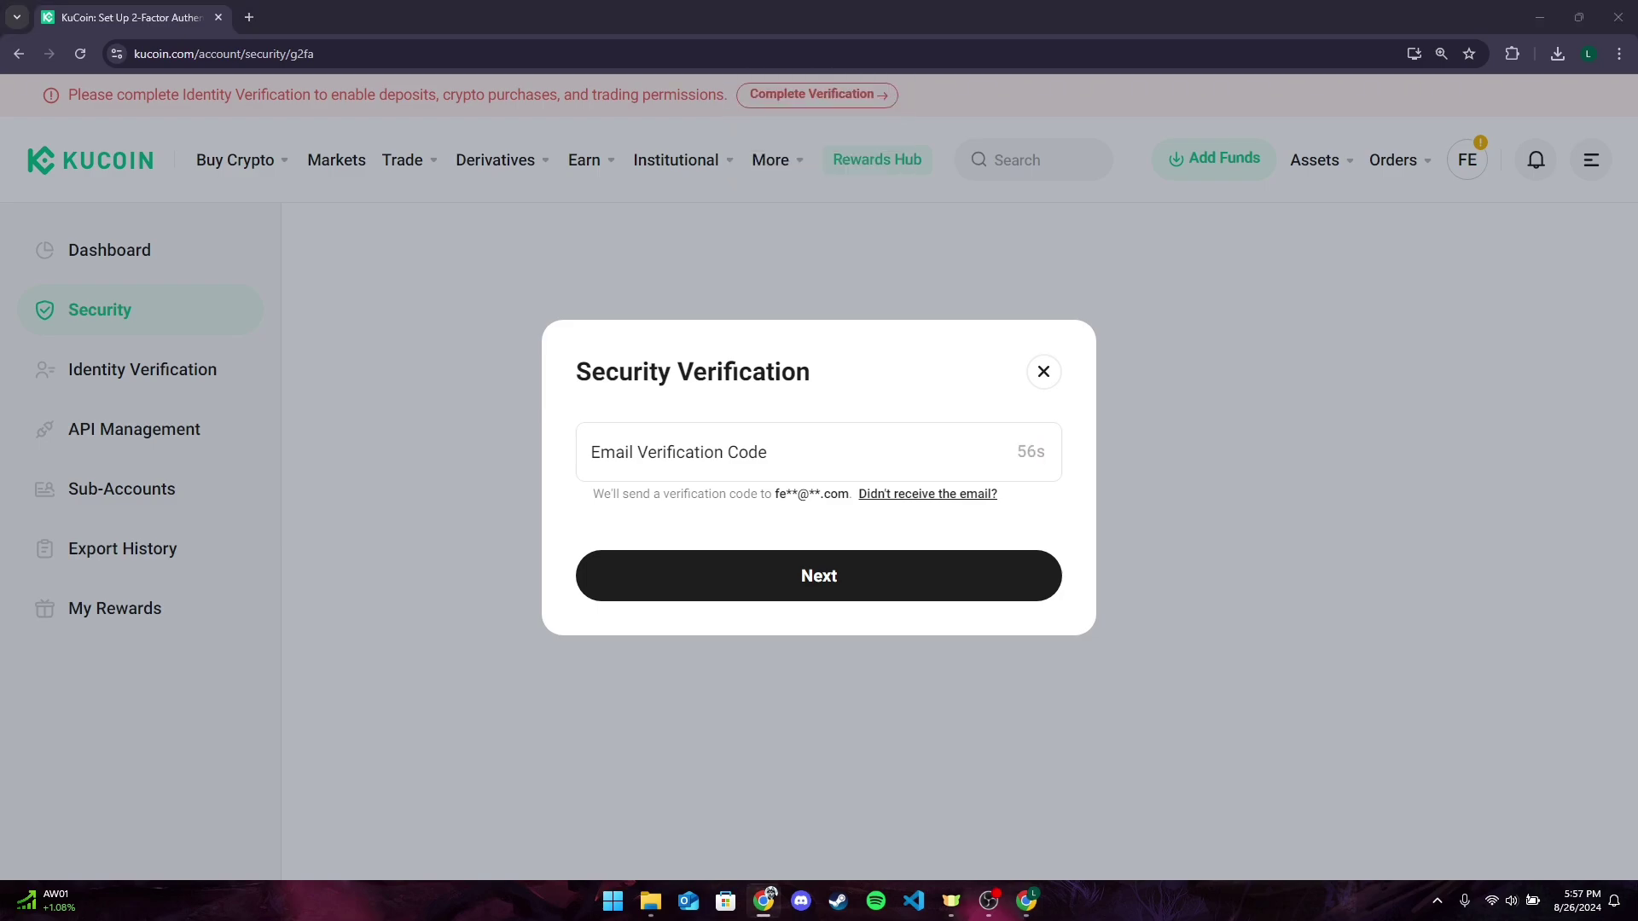
{"action": "left_click", "coordinate": [645, 452]}
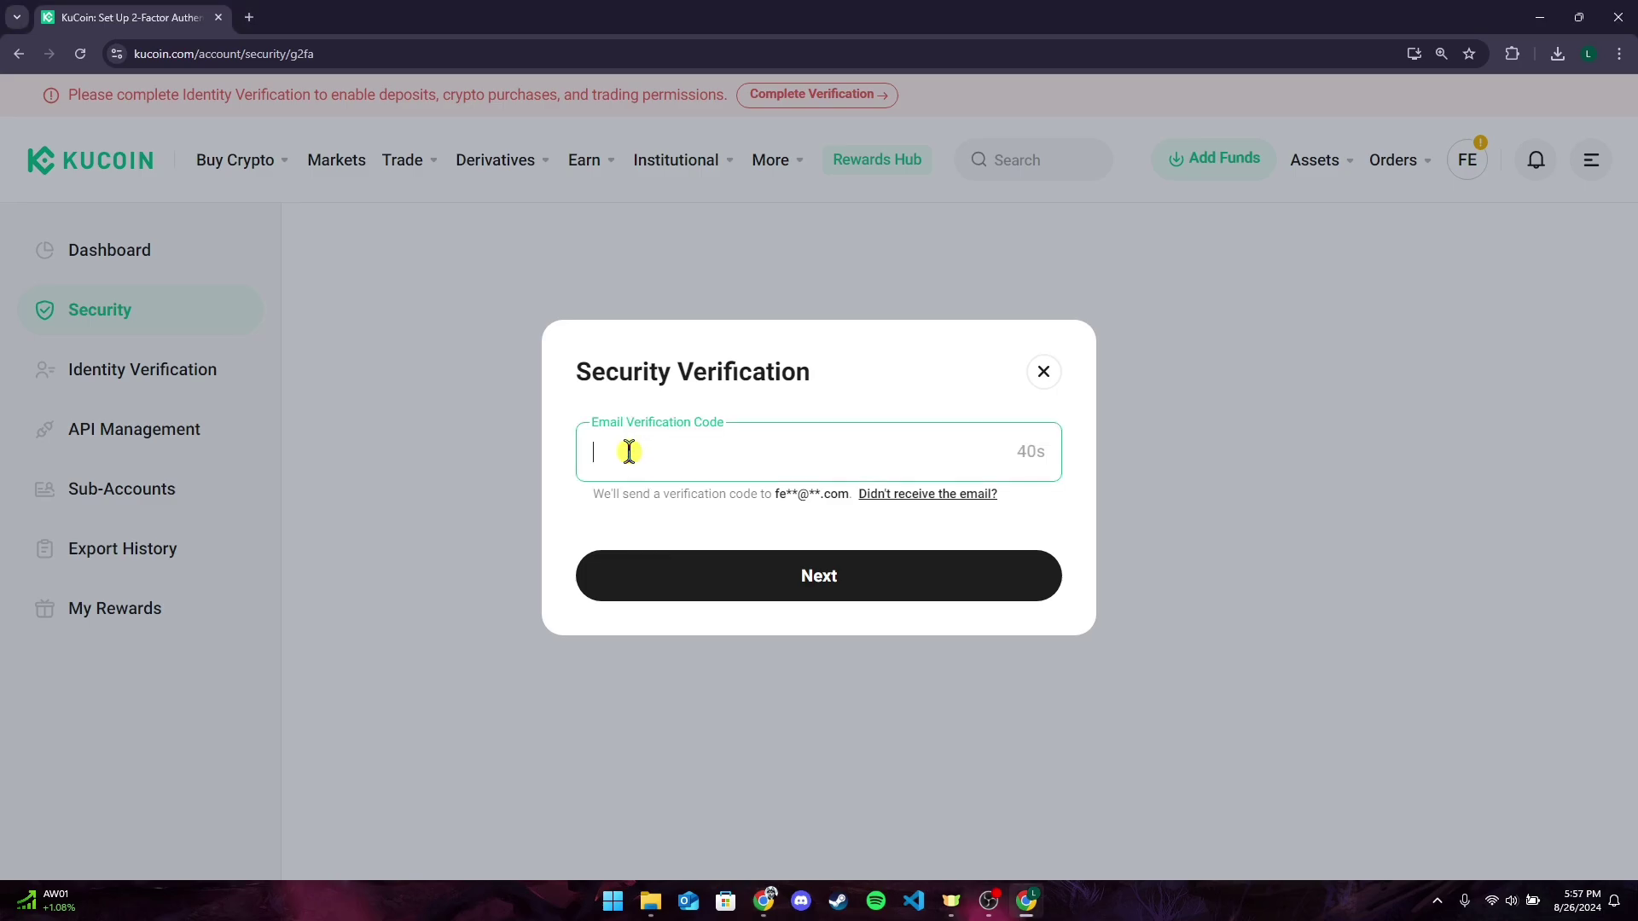
{"action": "key", "text": "ctrl+v"}
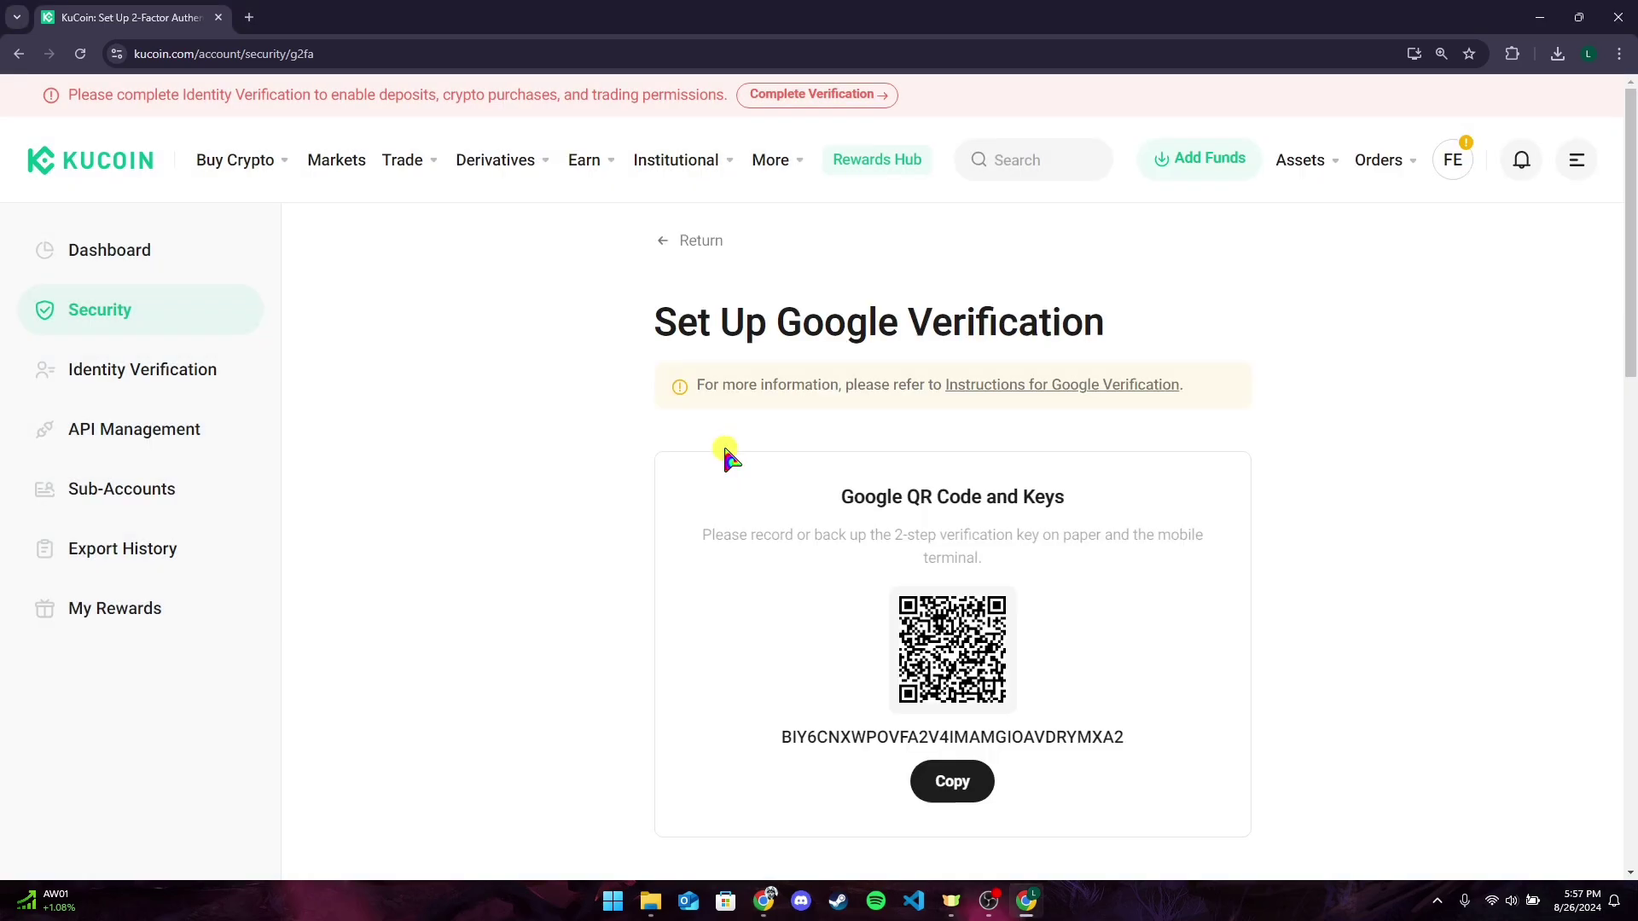
Activate Google Verification with a fresh Google Authenticator code.
{"action": "scroll", "coordinate": [678, 553], "scroll_direction": "down", "scroll_amount": 2}
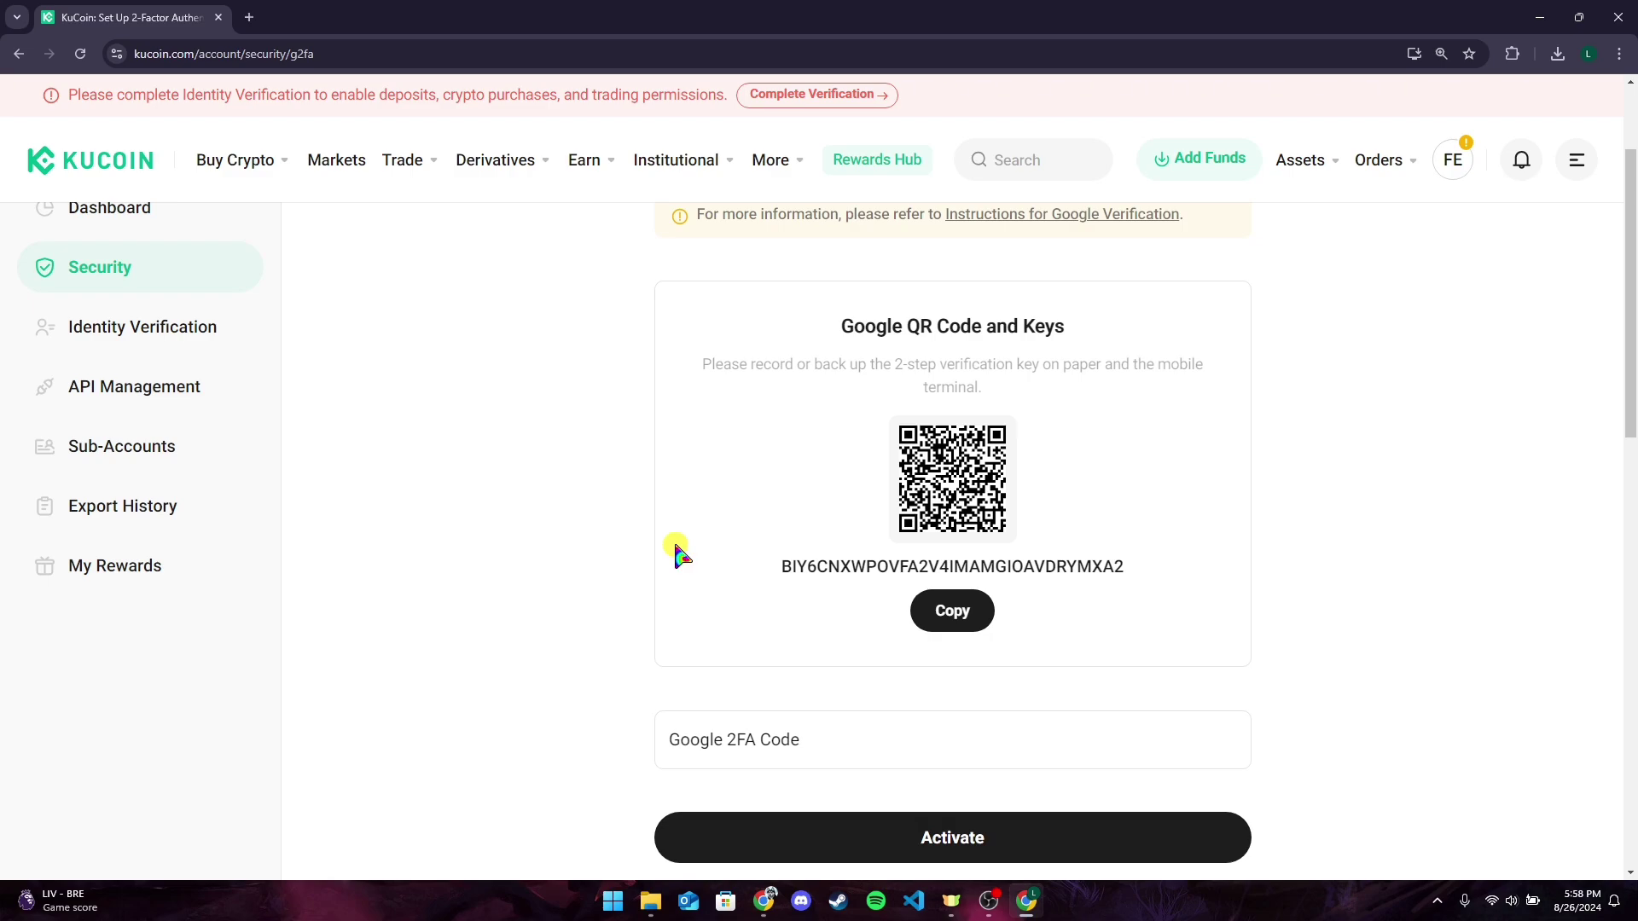
{"action": "left_click", "coordinate": [805, 731]}
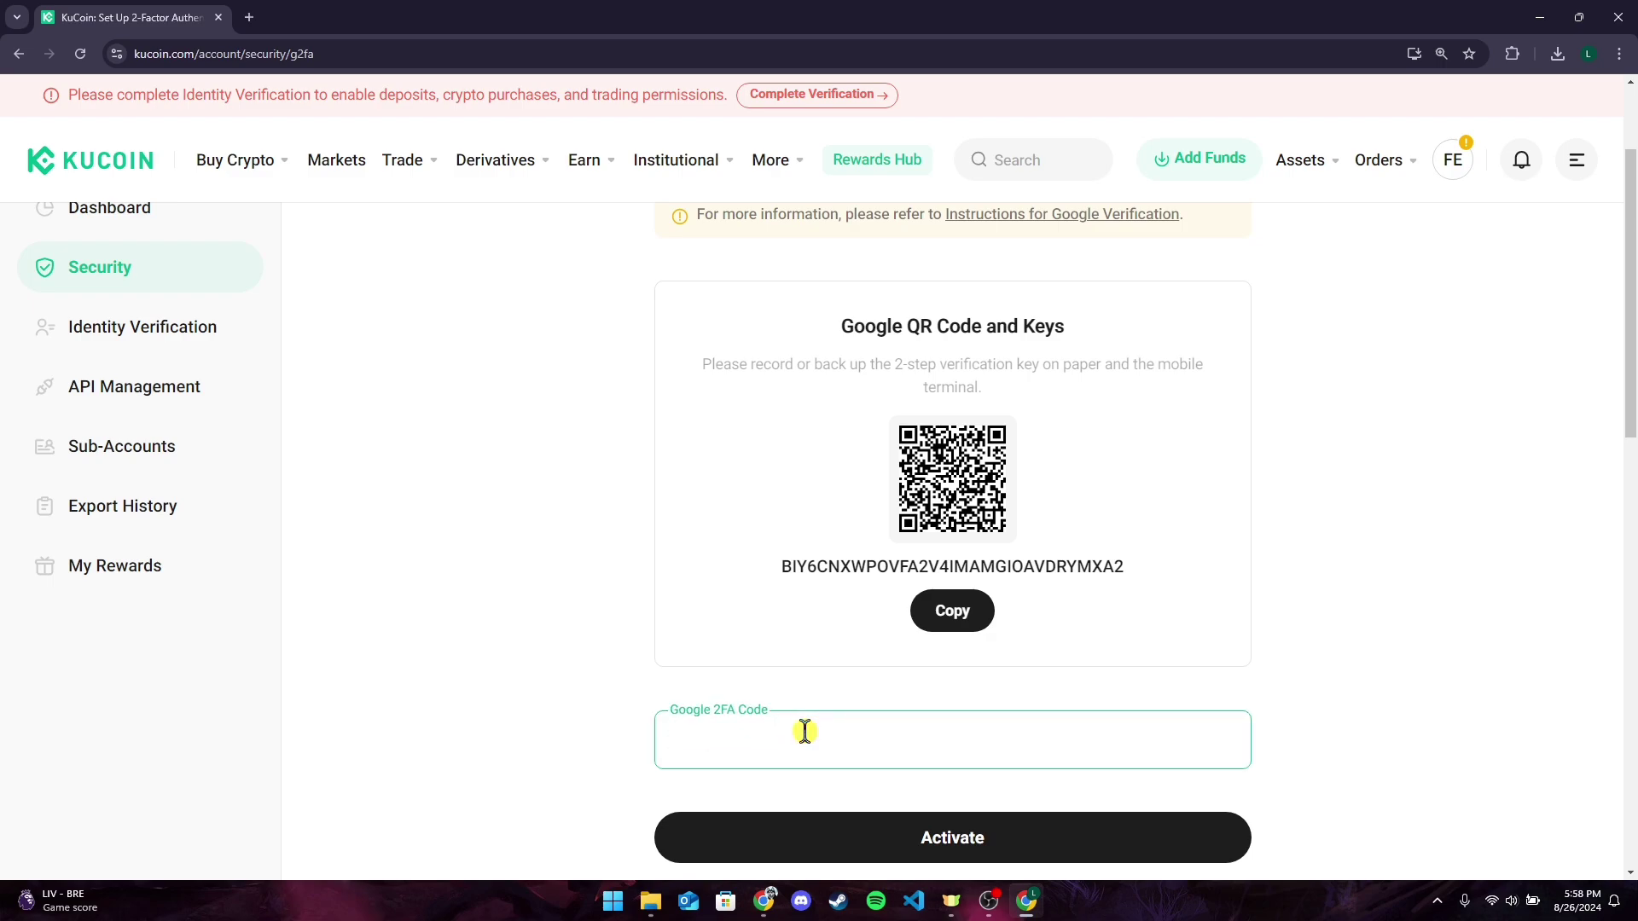
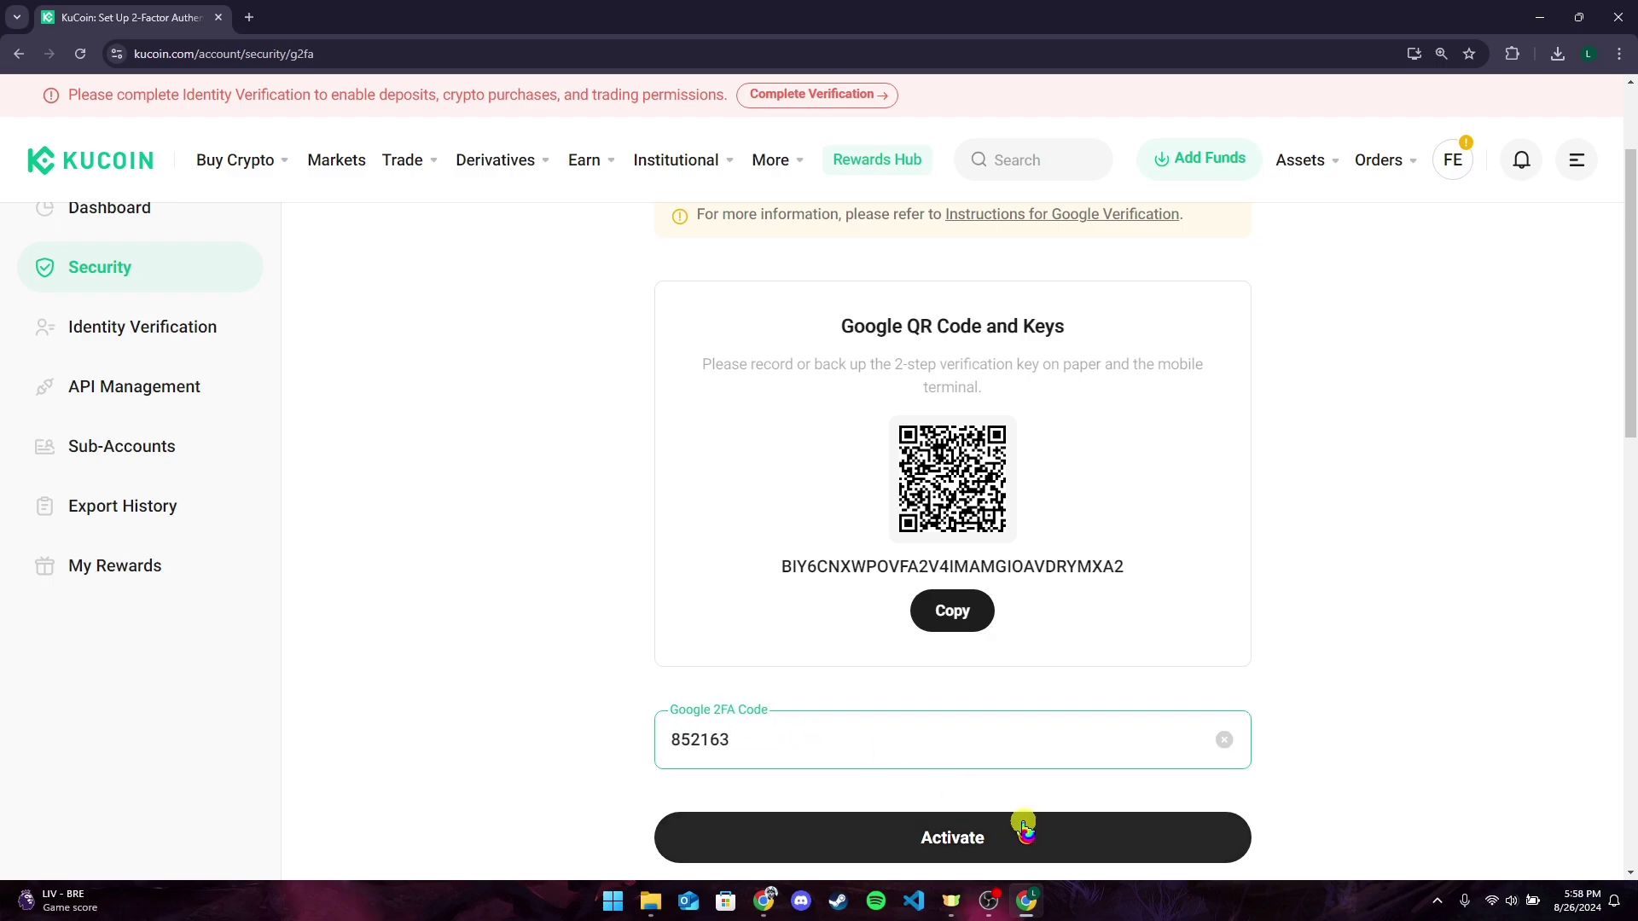
{"action": "left_click", "coordinate": [1016, 824]}
{"action": "scroll", "coordinate": [1365, 717], "scroll_direction": "down", "scroll_amount": 1}
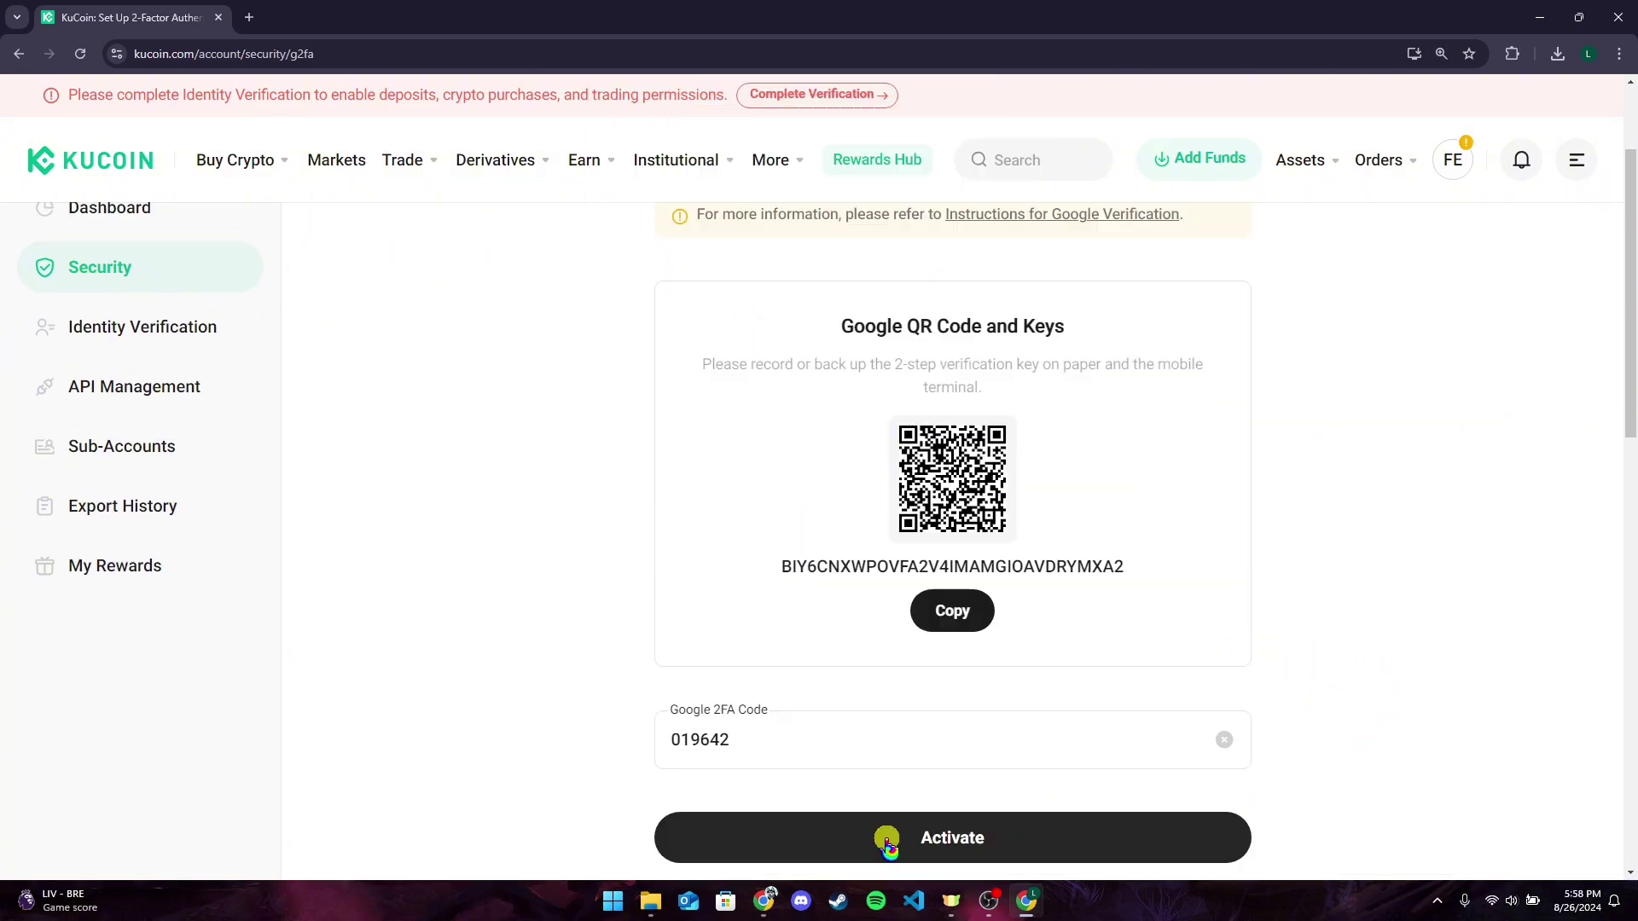
{"action": "left_click", "coordinate": [883, 838]}
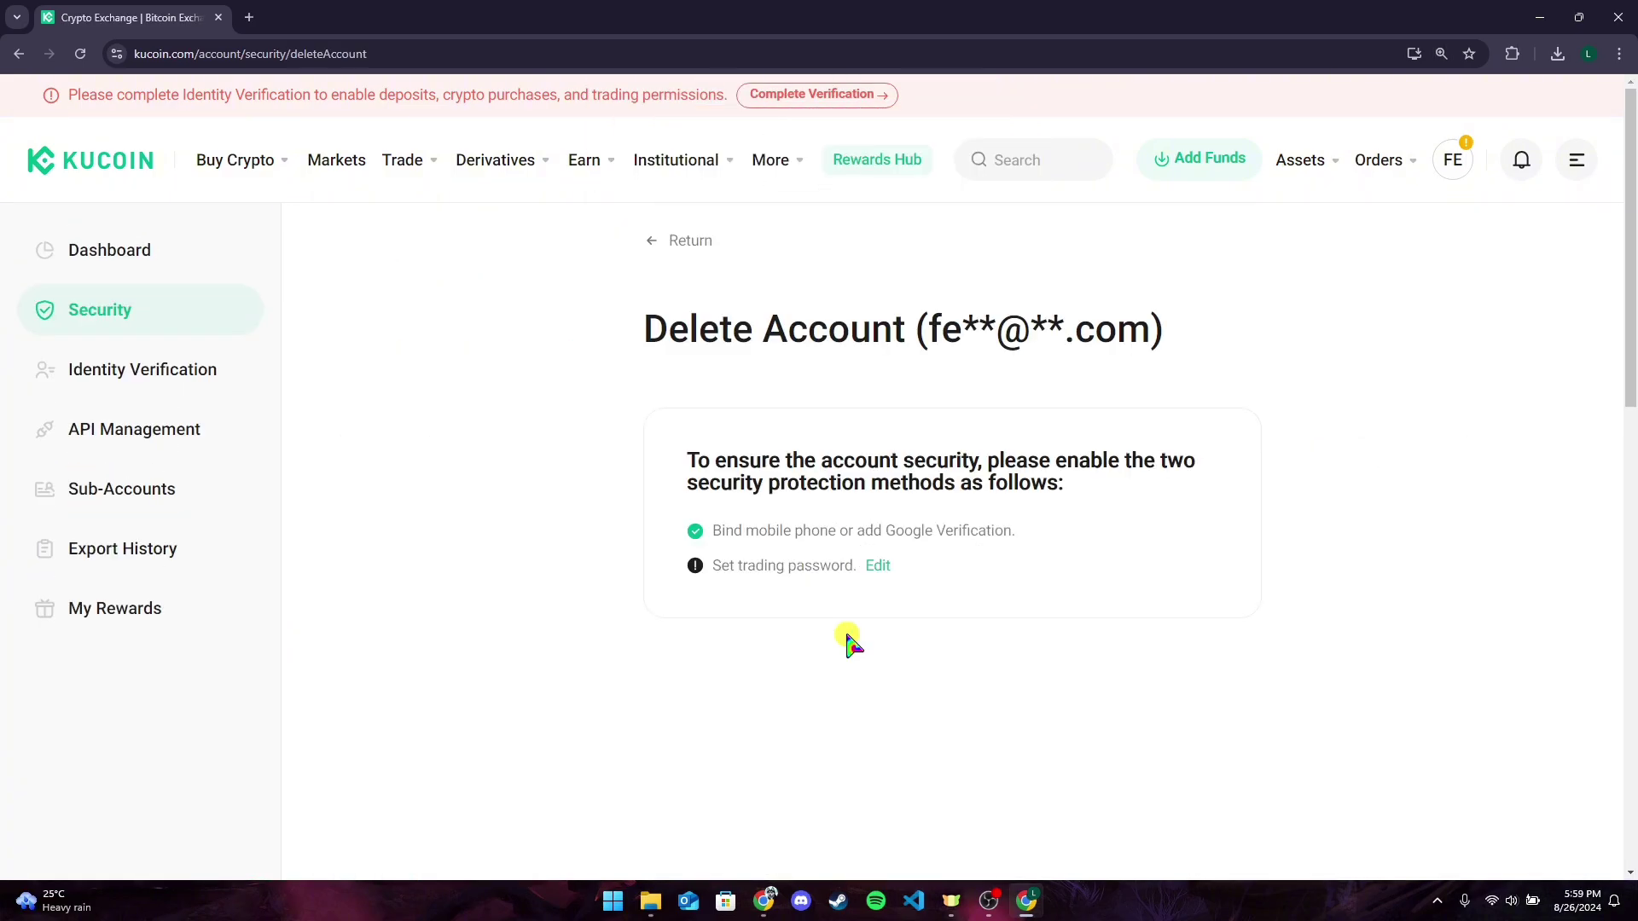
Set and confirm a 6-digit trading password after passing the Google 2FA check.
{"action": "left_click", "coordinate": [877, 570]}
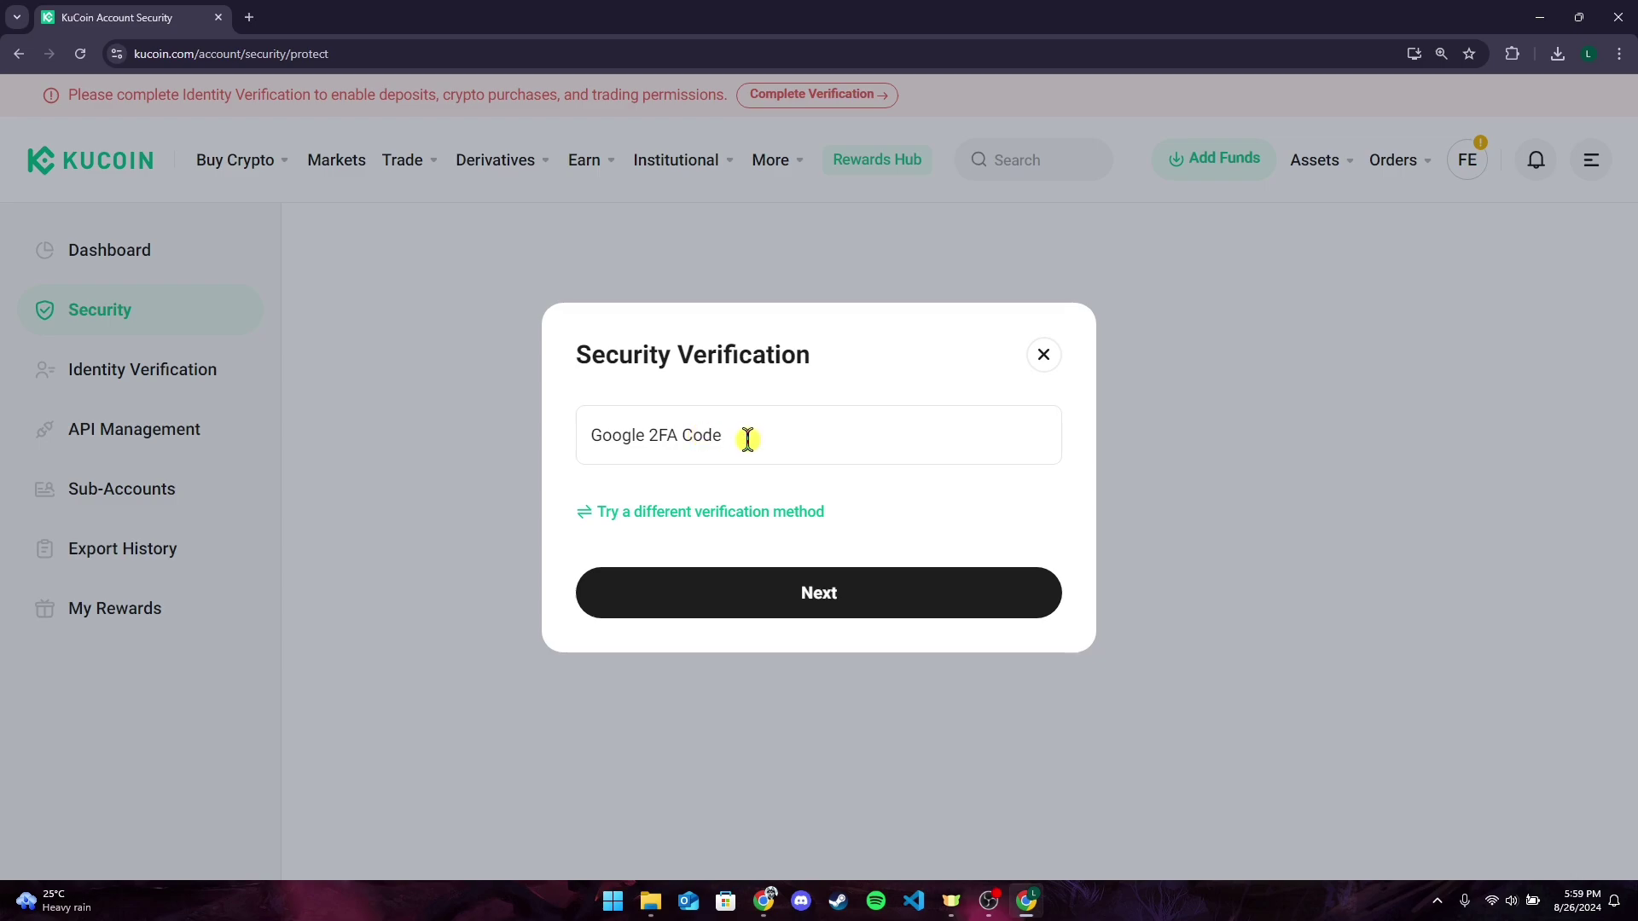
{"action": "left_click", "coordinate": [779, 439]}
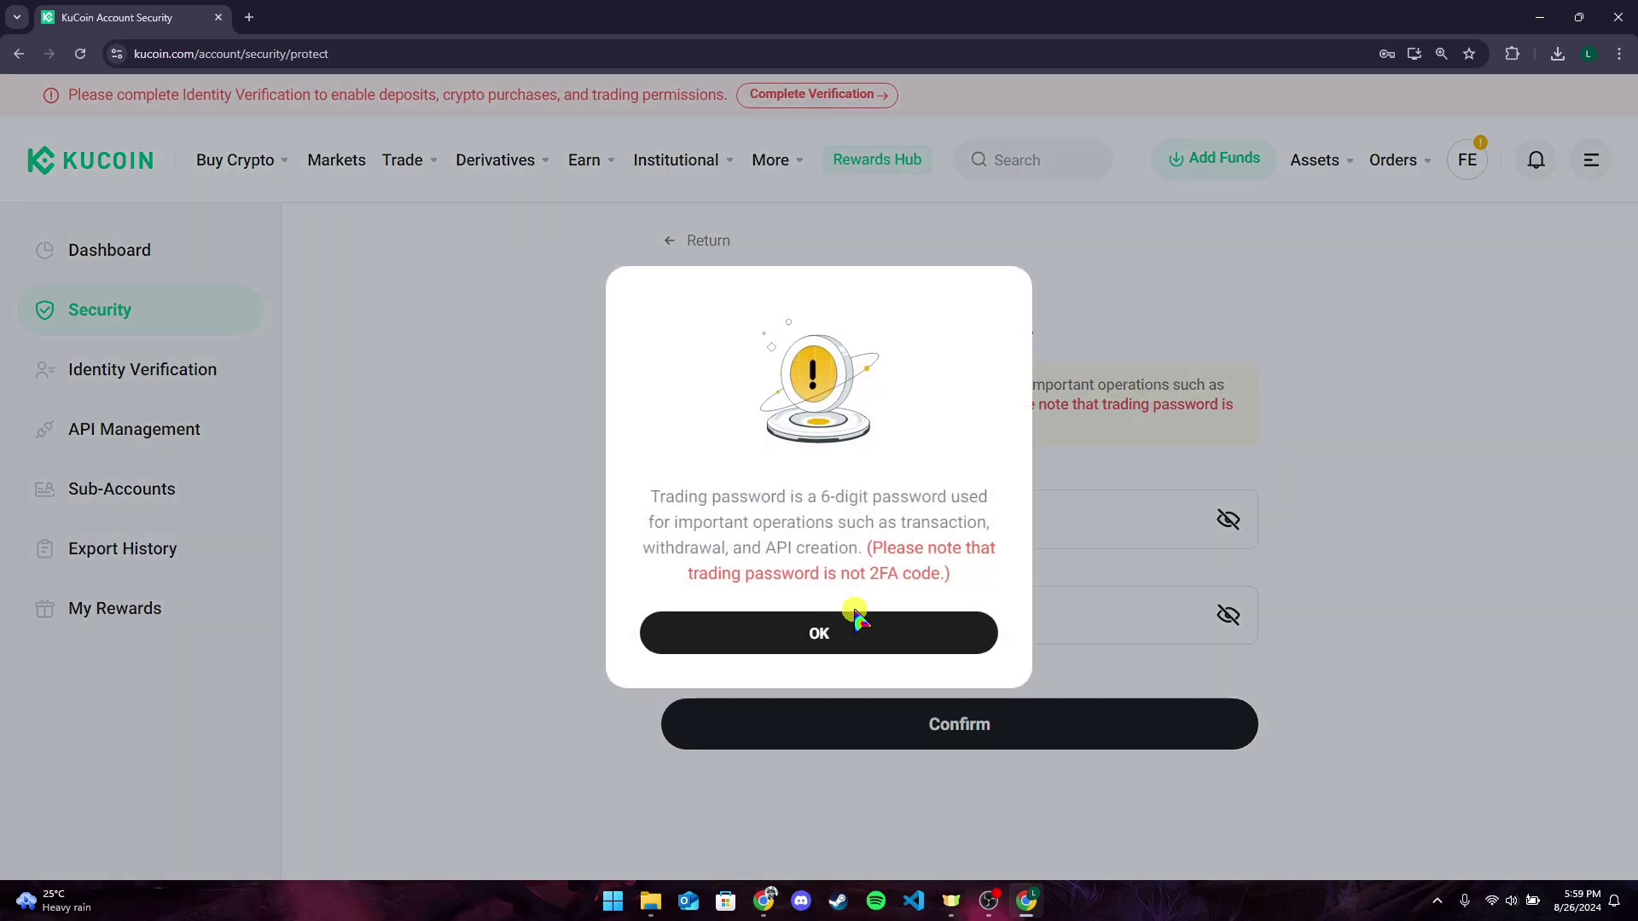
{"action": "left_click", "coordinate": [850, 631]}
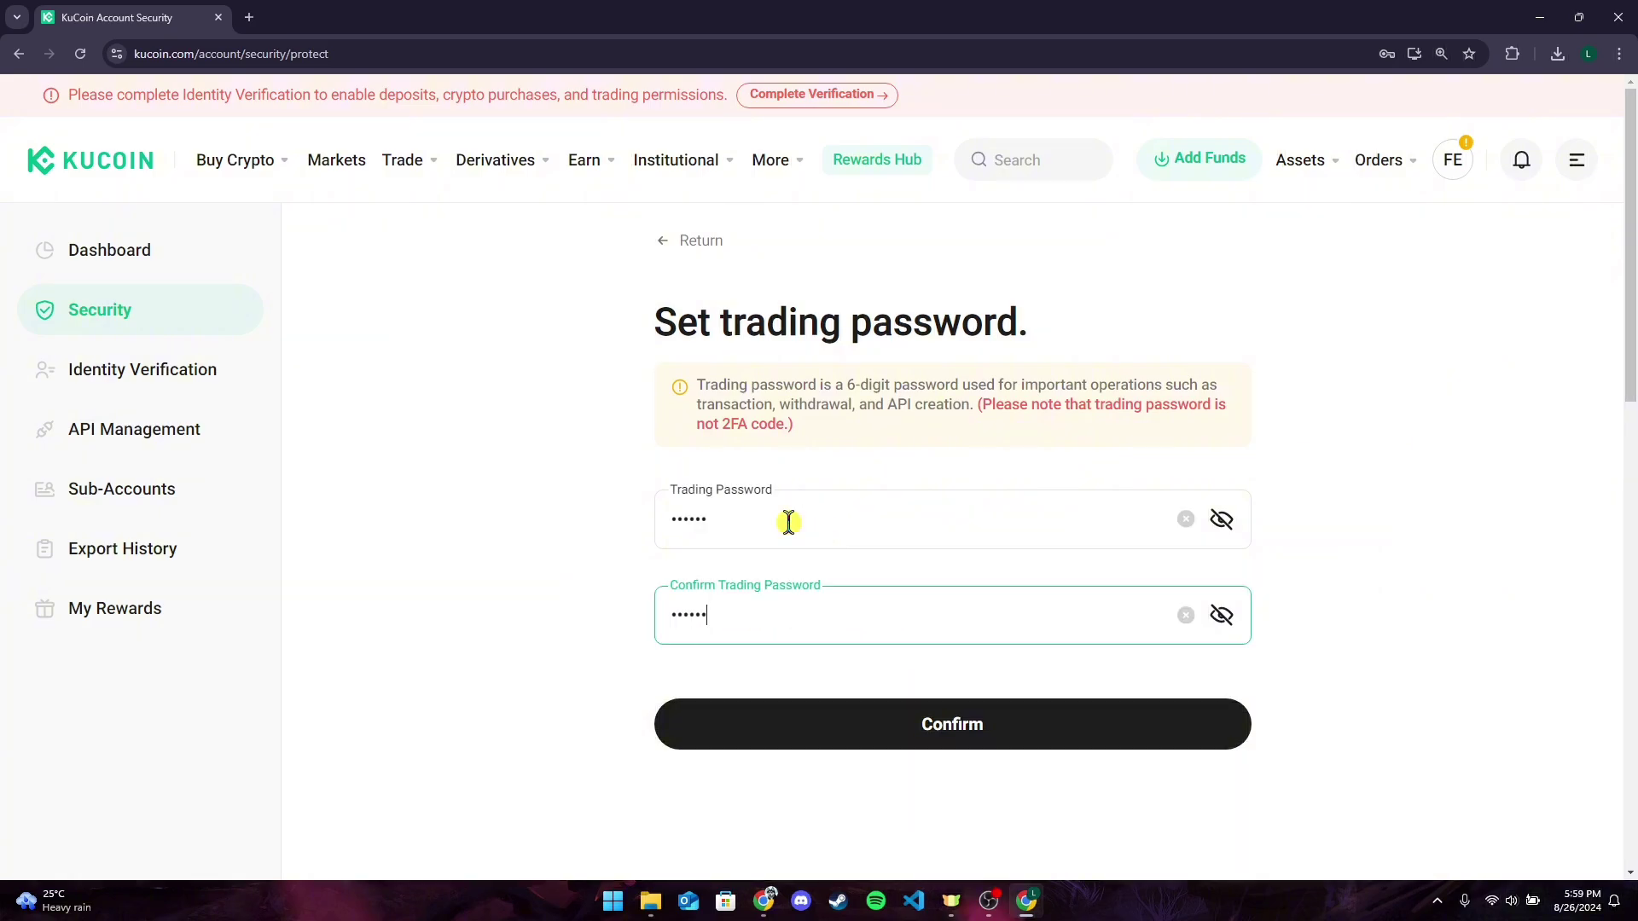
{"action": "left_click", "coordinate": [992, 721]}
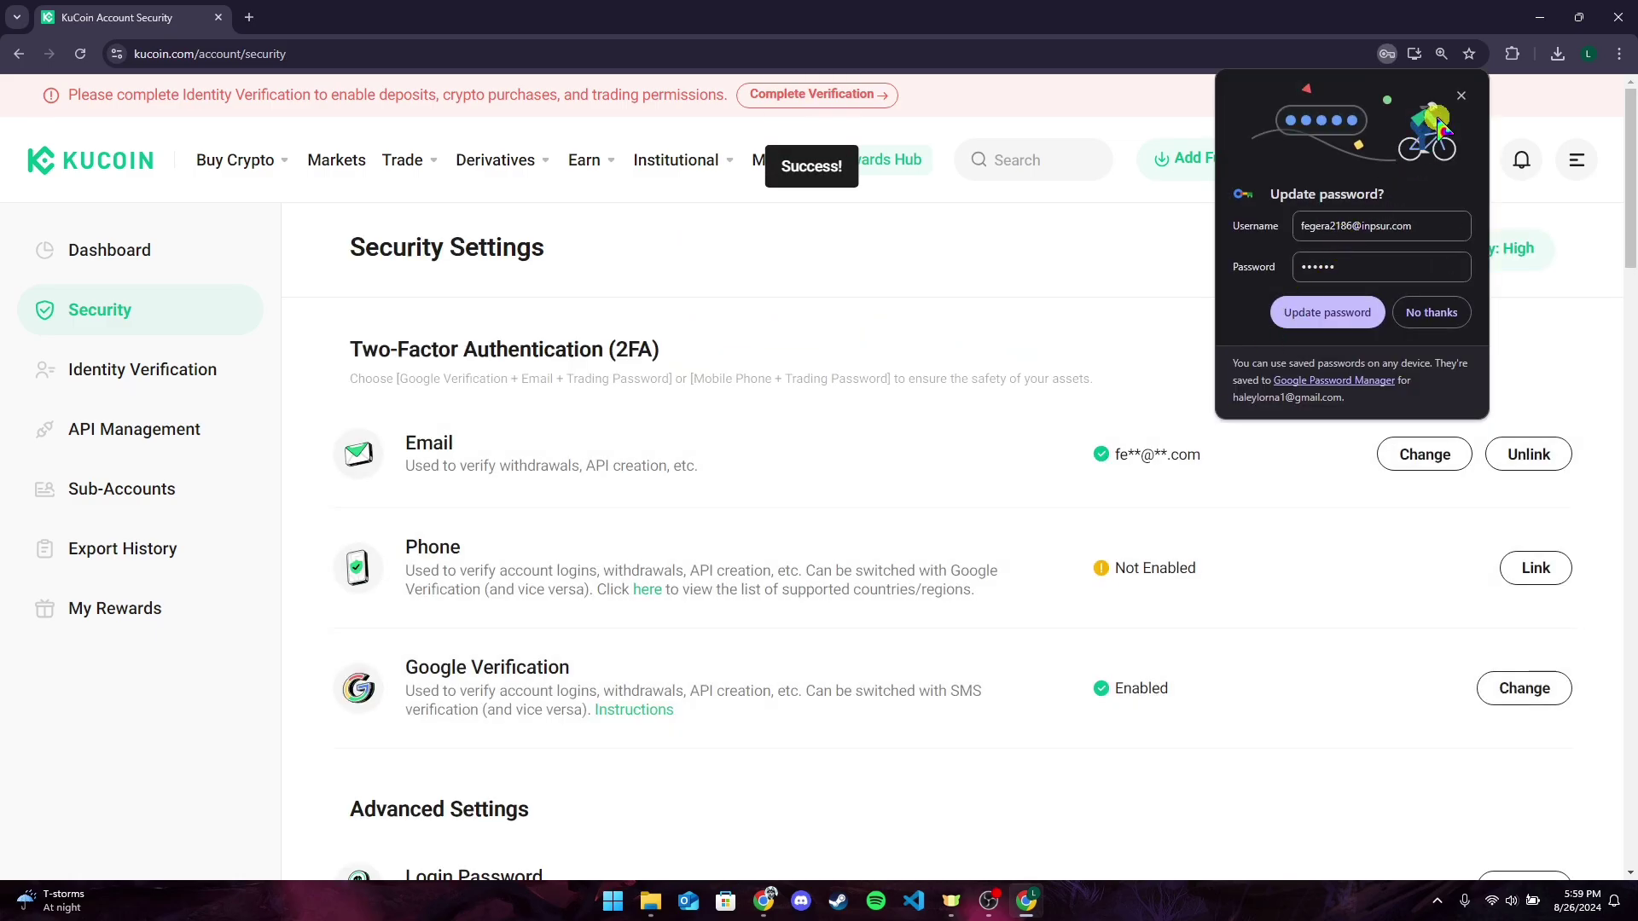
Restart Delete Account, accept the terms, give Other with typed feedback, and continue.
{"action": "scroll", "coordinate": [751, 550], "scroll_direction": "down", "scroll_amount": 14}
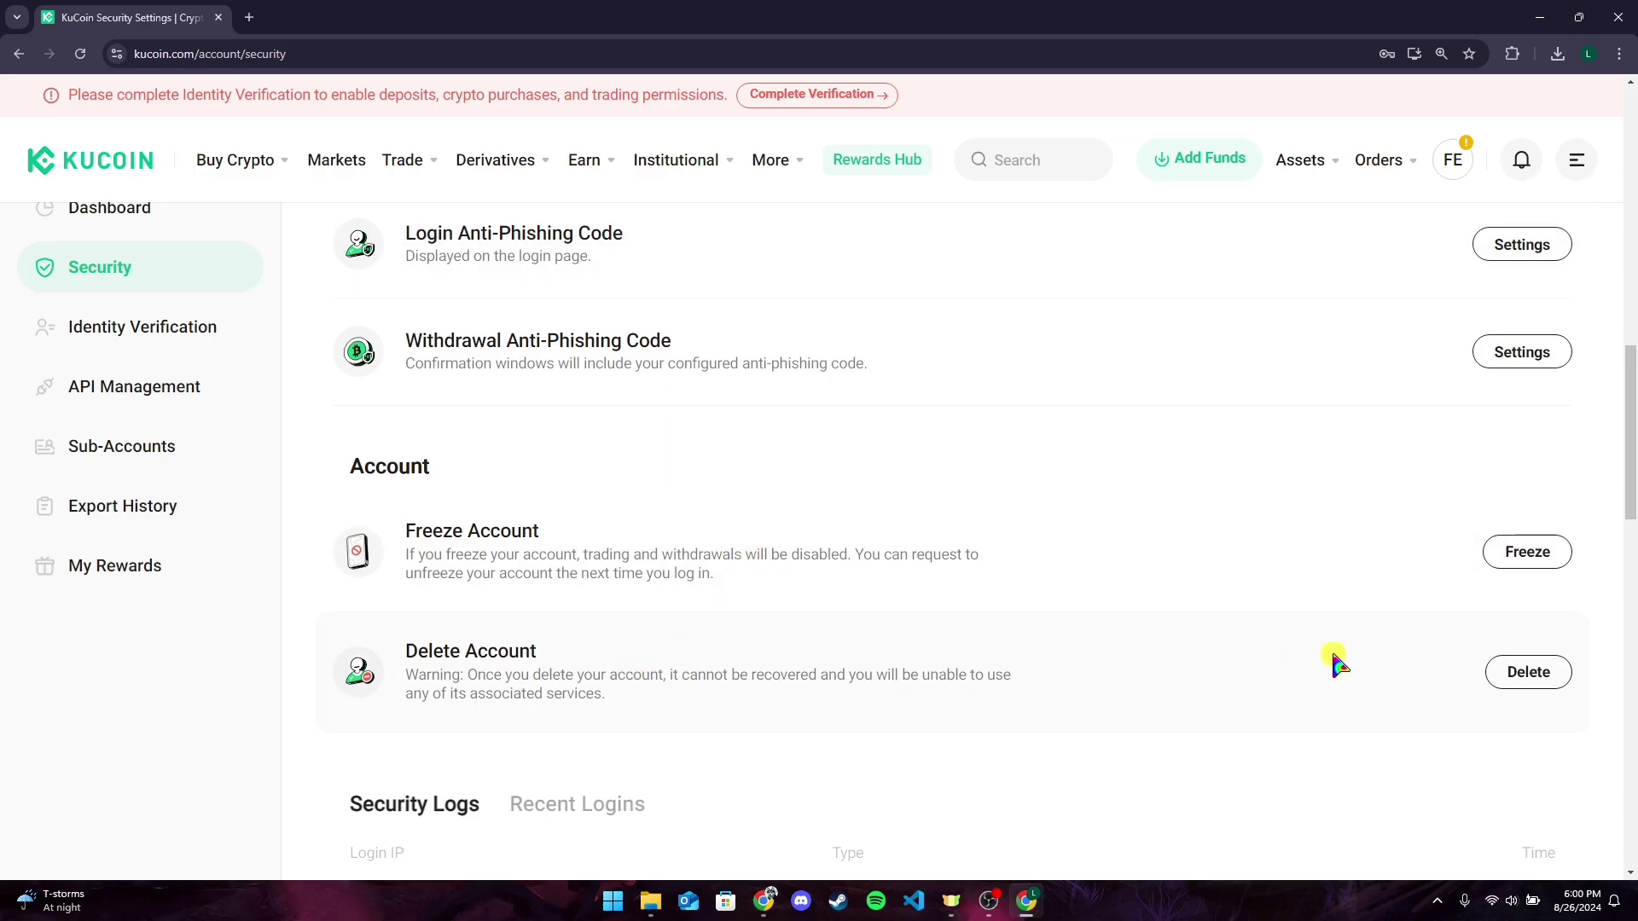
{"action": "left_click", "coordinate": [1528, 673]}
{"action": "scroll", "coordinate": [621, 650], "scroll_direction": "down", "scroll_amount": 5}
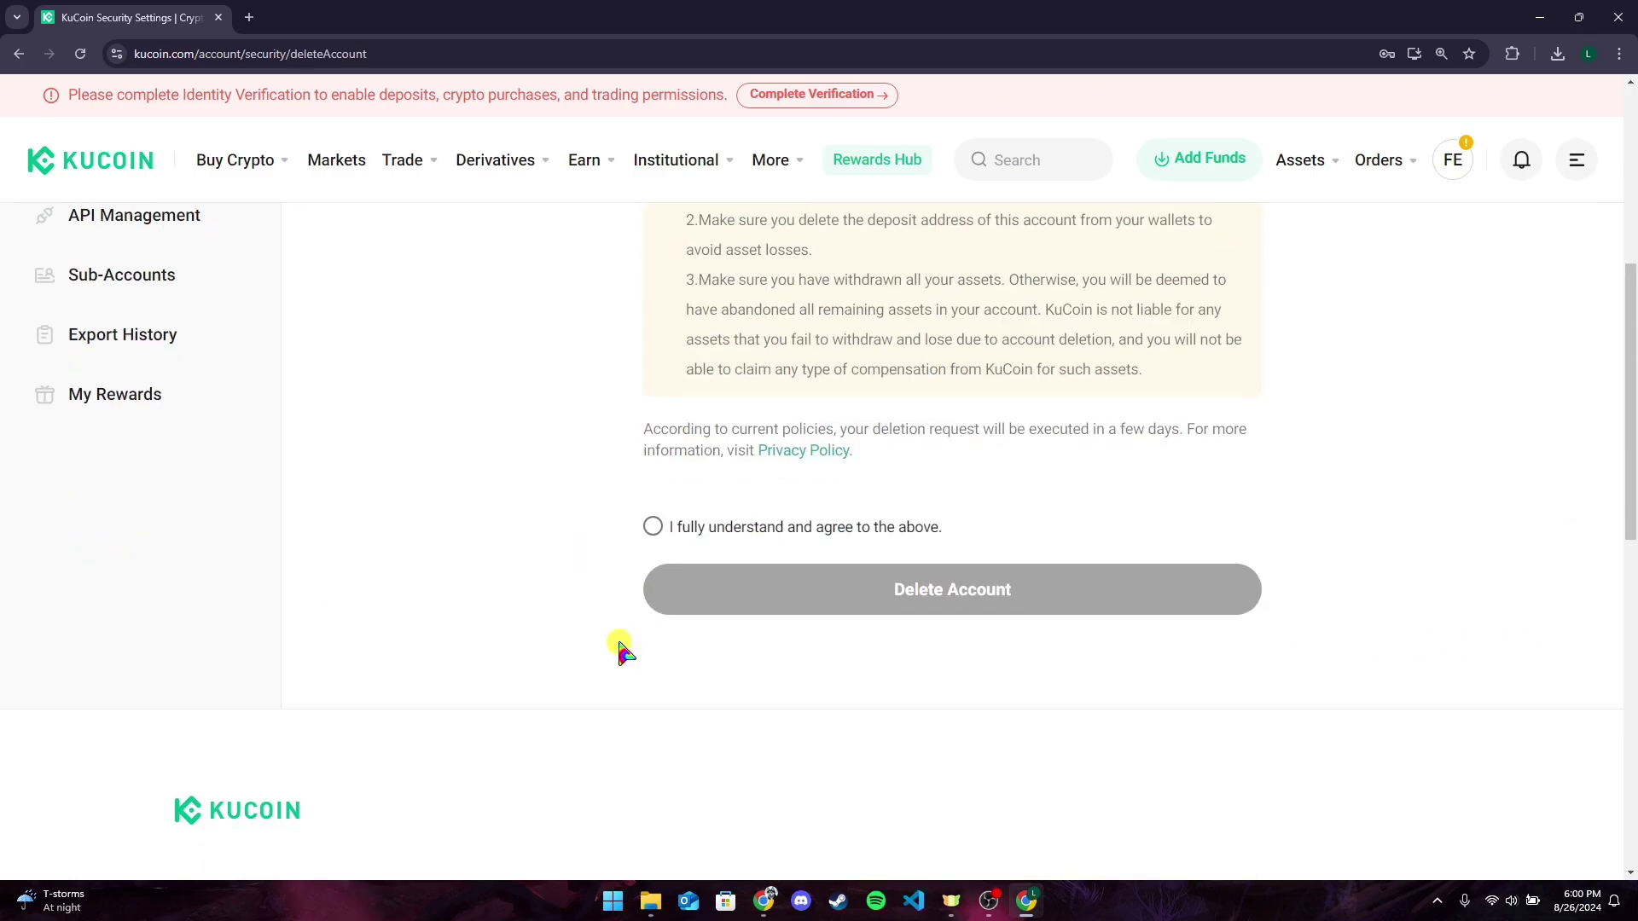
{"action": "left_click", "coordinate": [687, 522]}
{"action": "left_click", "coordinate": [750, 584]}
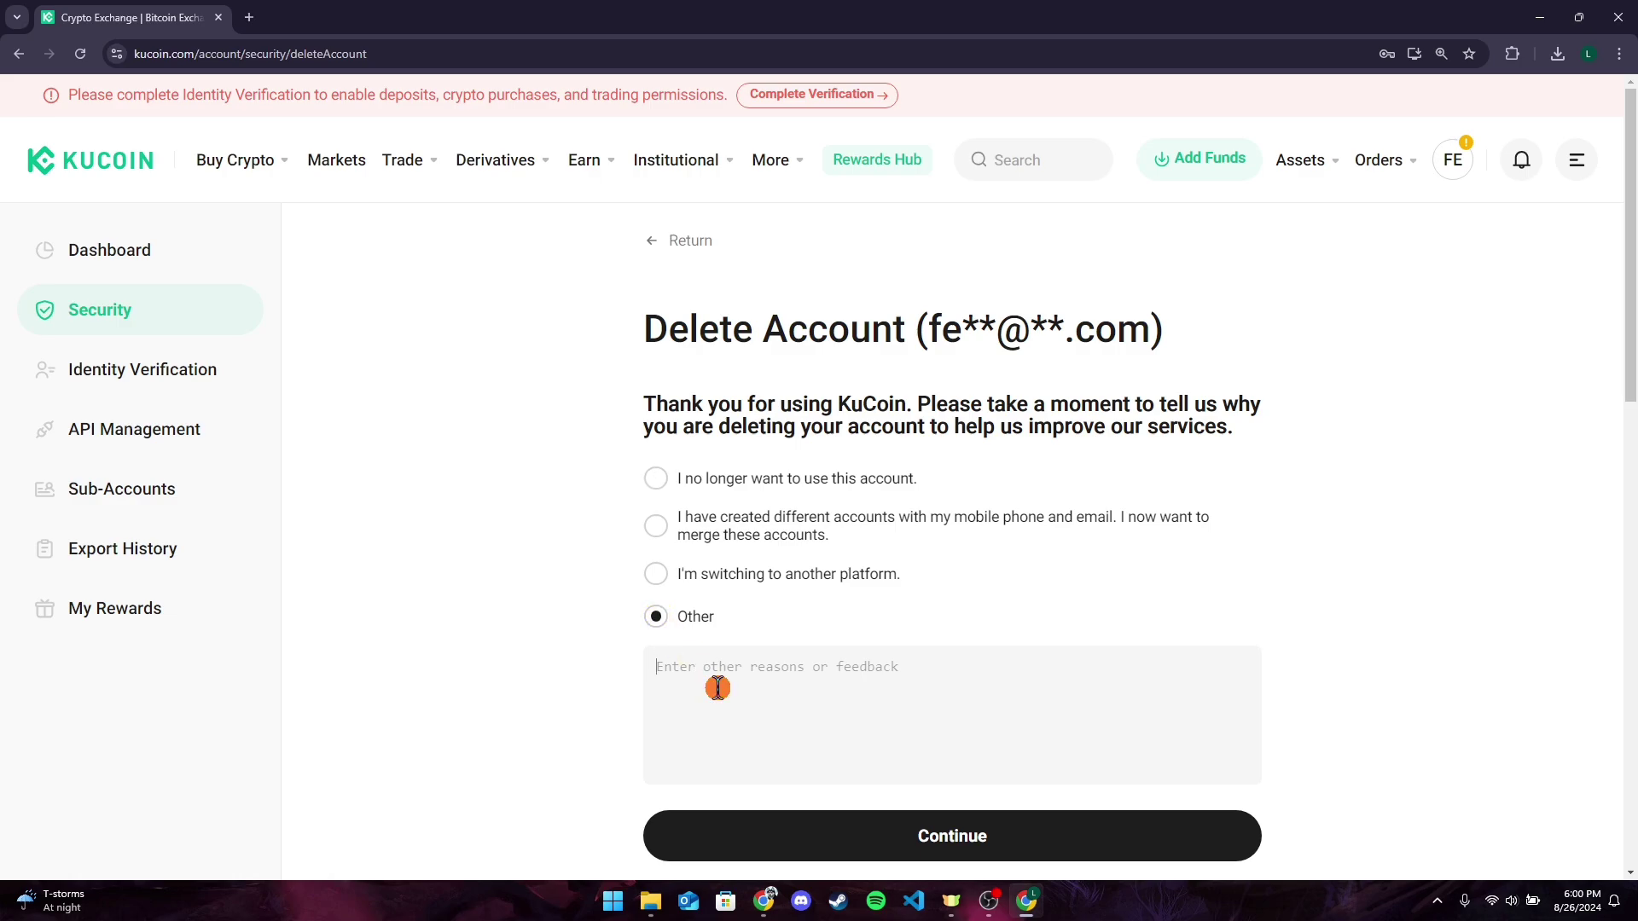
{"action": "type", "text": "vc"}
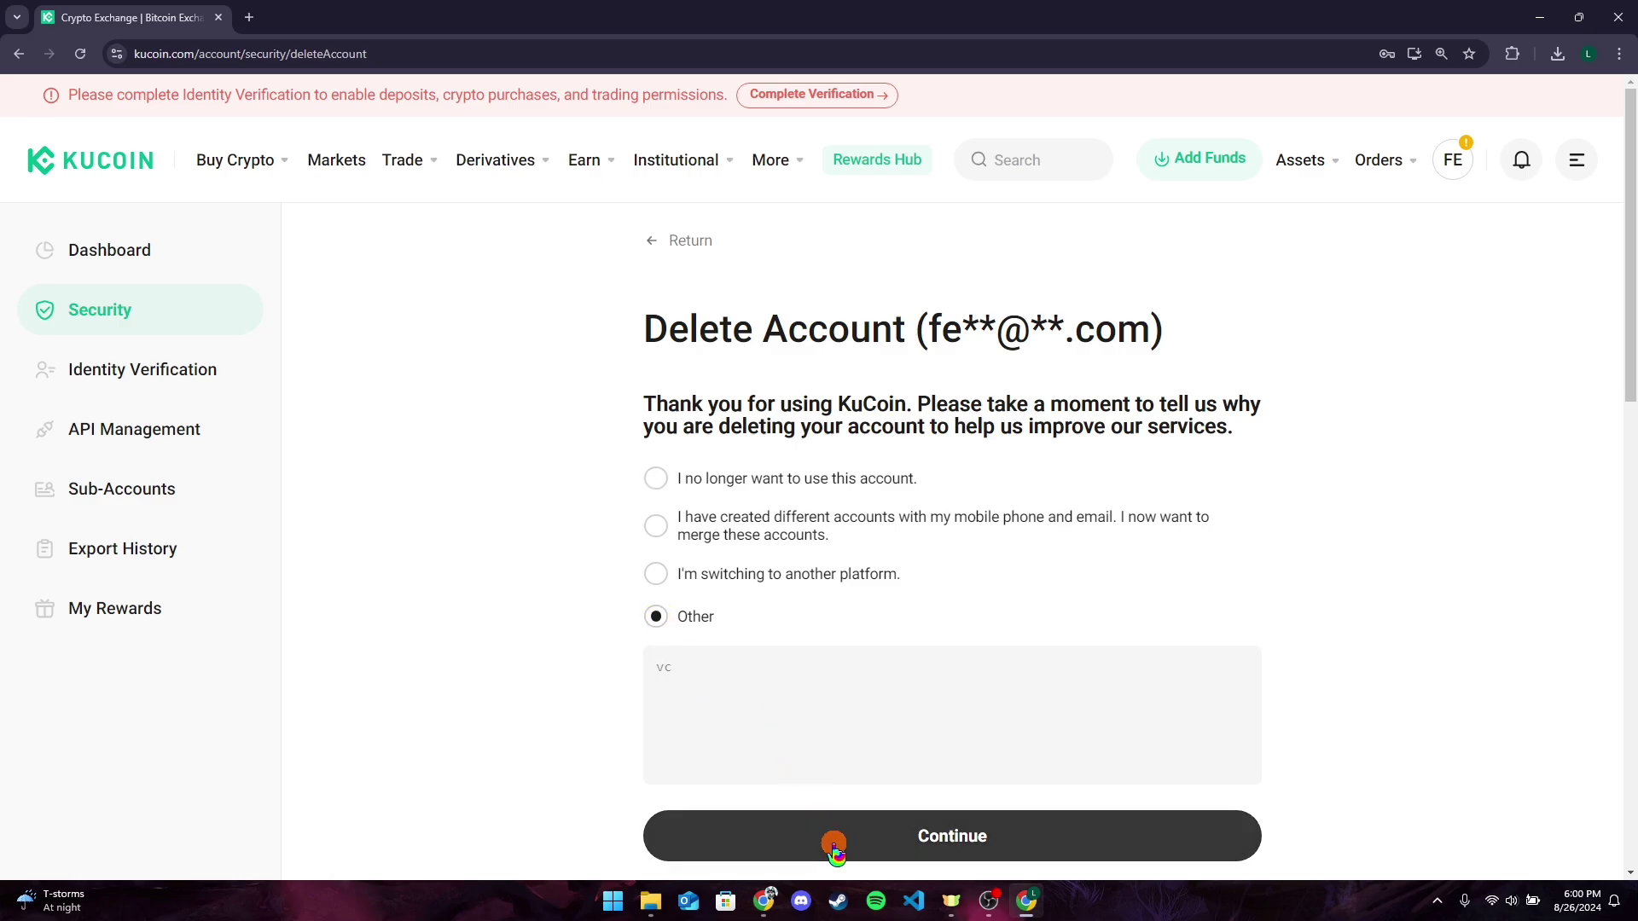
{"action": "left_click", "coordinate": [833, 840]}
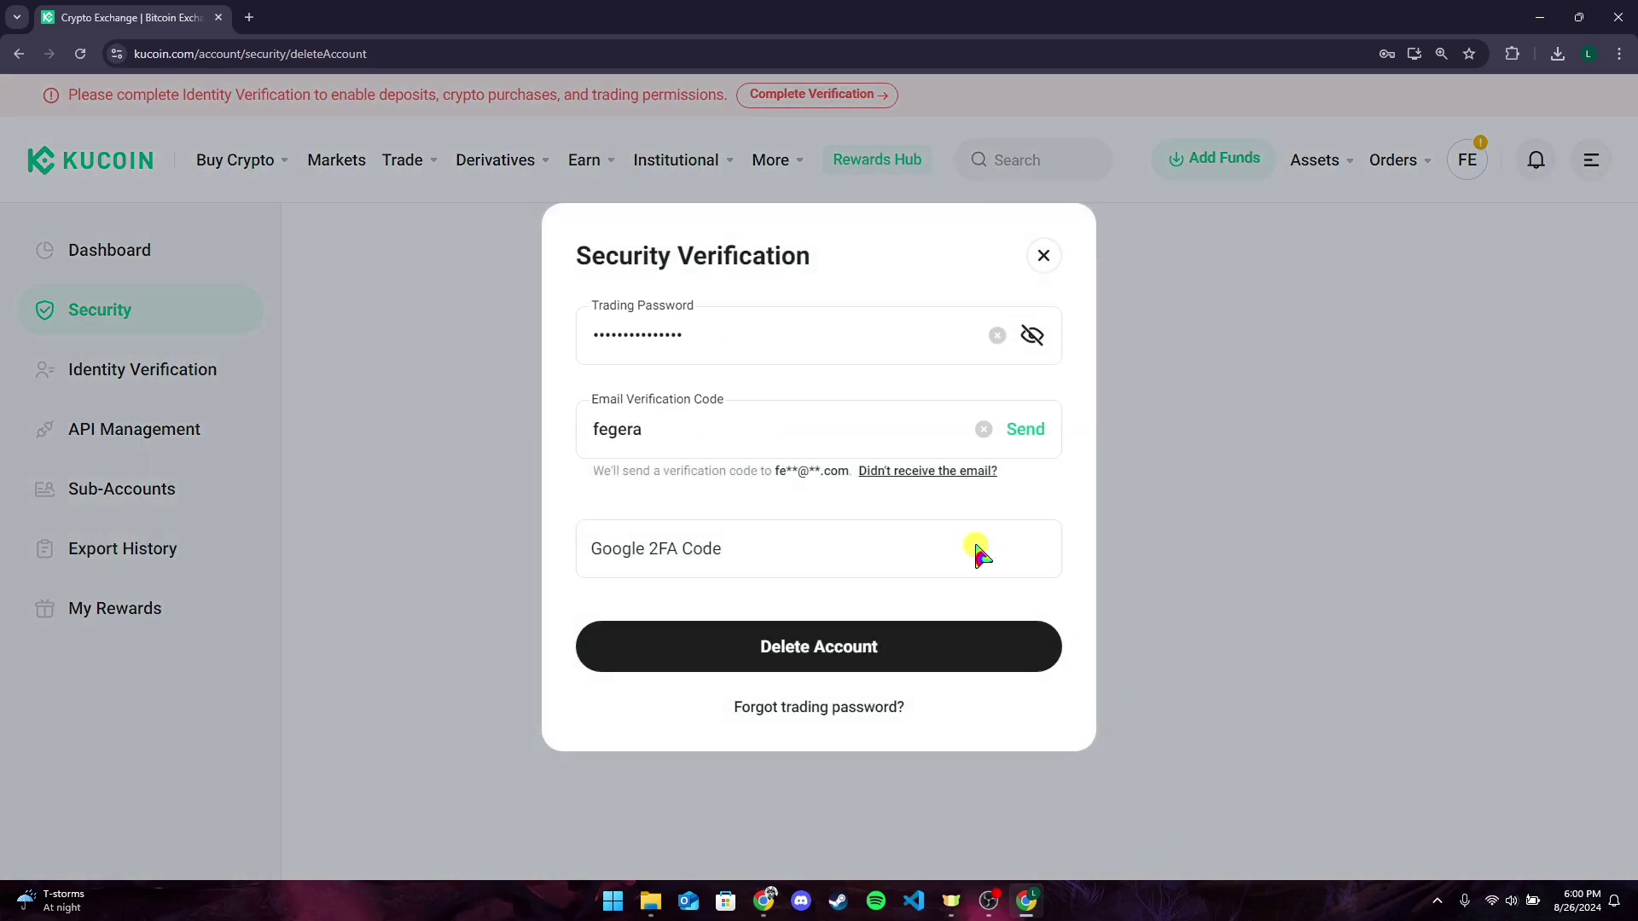
Re-enter the trading password and clear the wrong text from the email code field.
{"action": "double_click", "coordinate": [622, 325]}
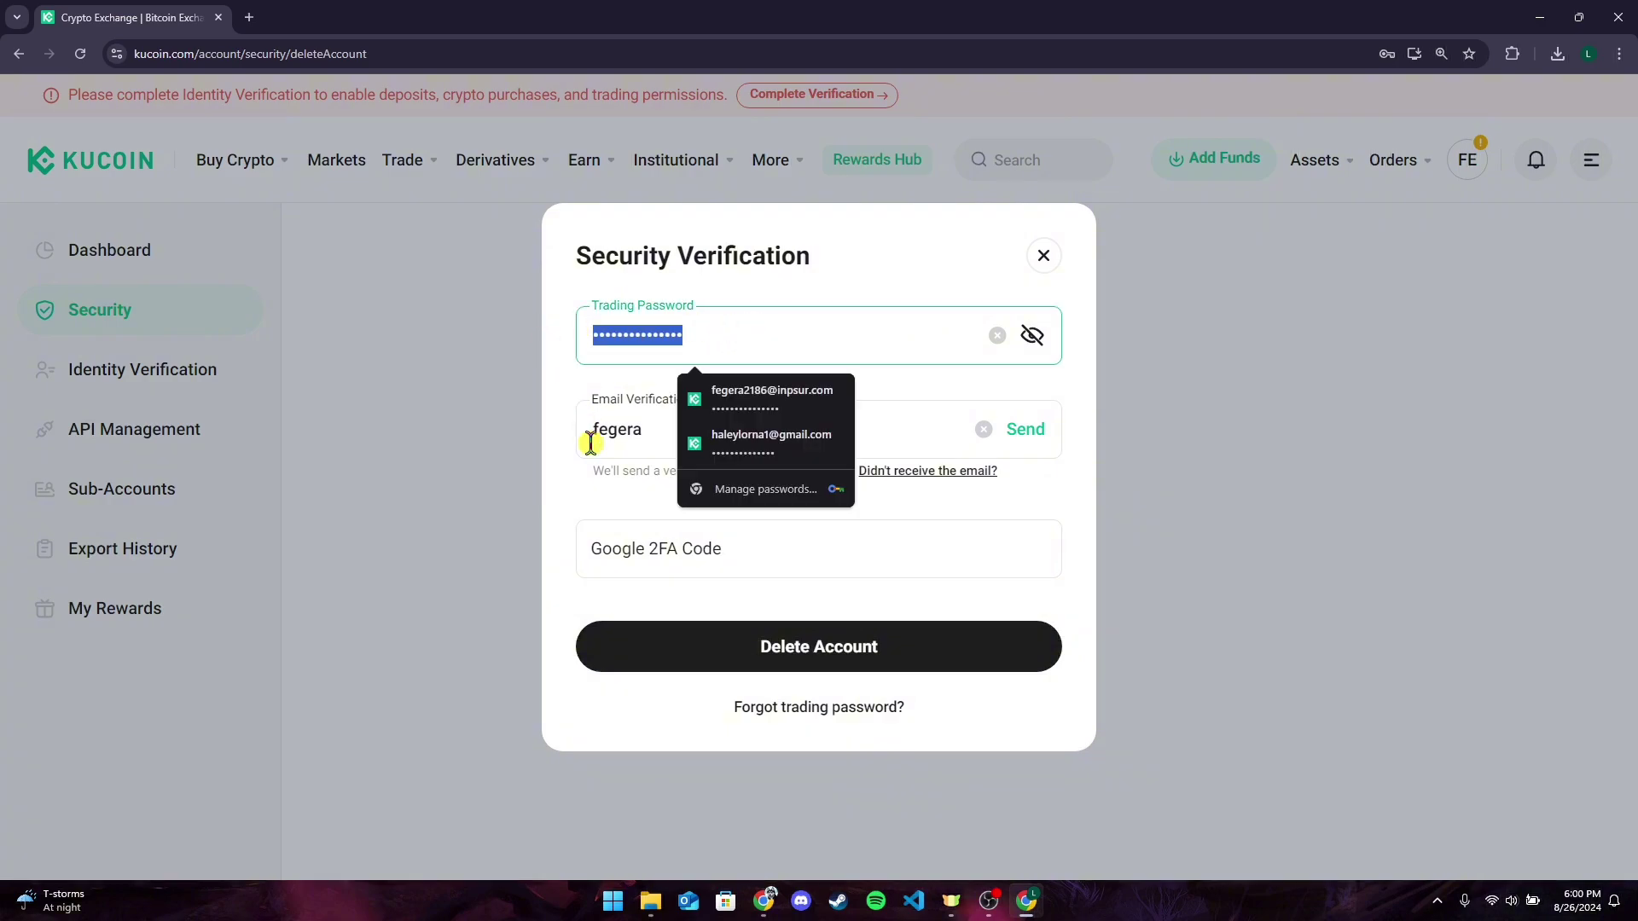
{"action": "type", "text": "••"}
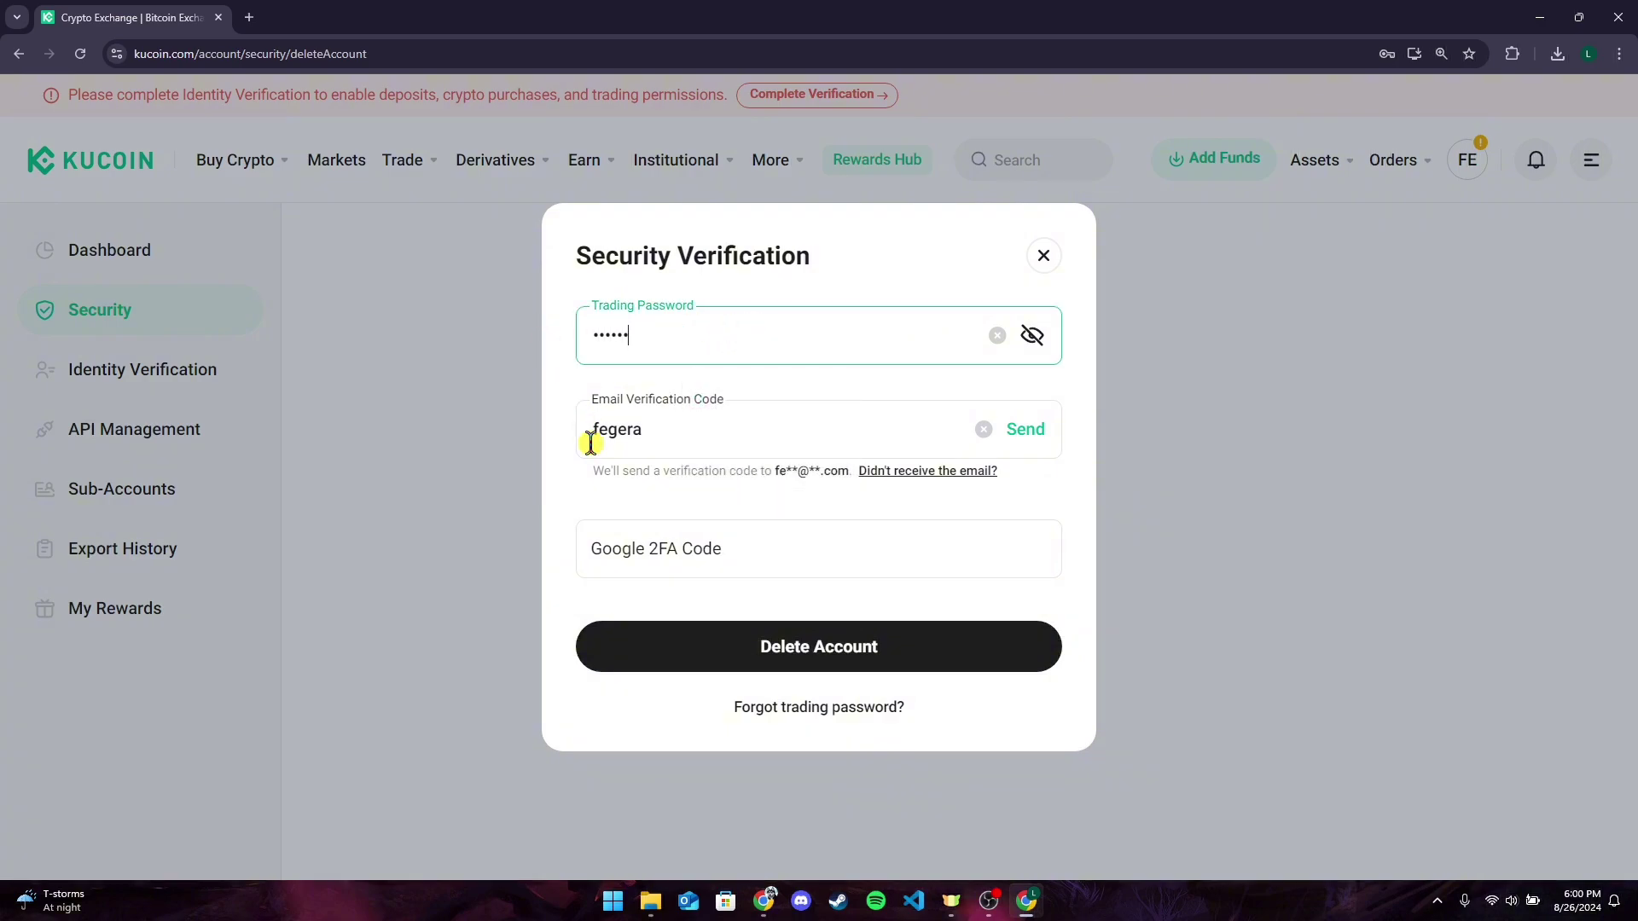
{"action": "left_click_drag", "start_coordinate": [691, 427], "coordinate": [563, 427]}
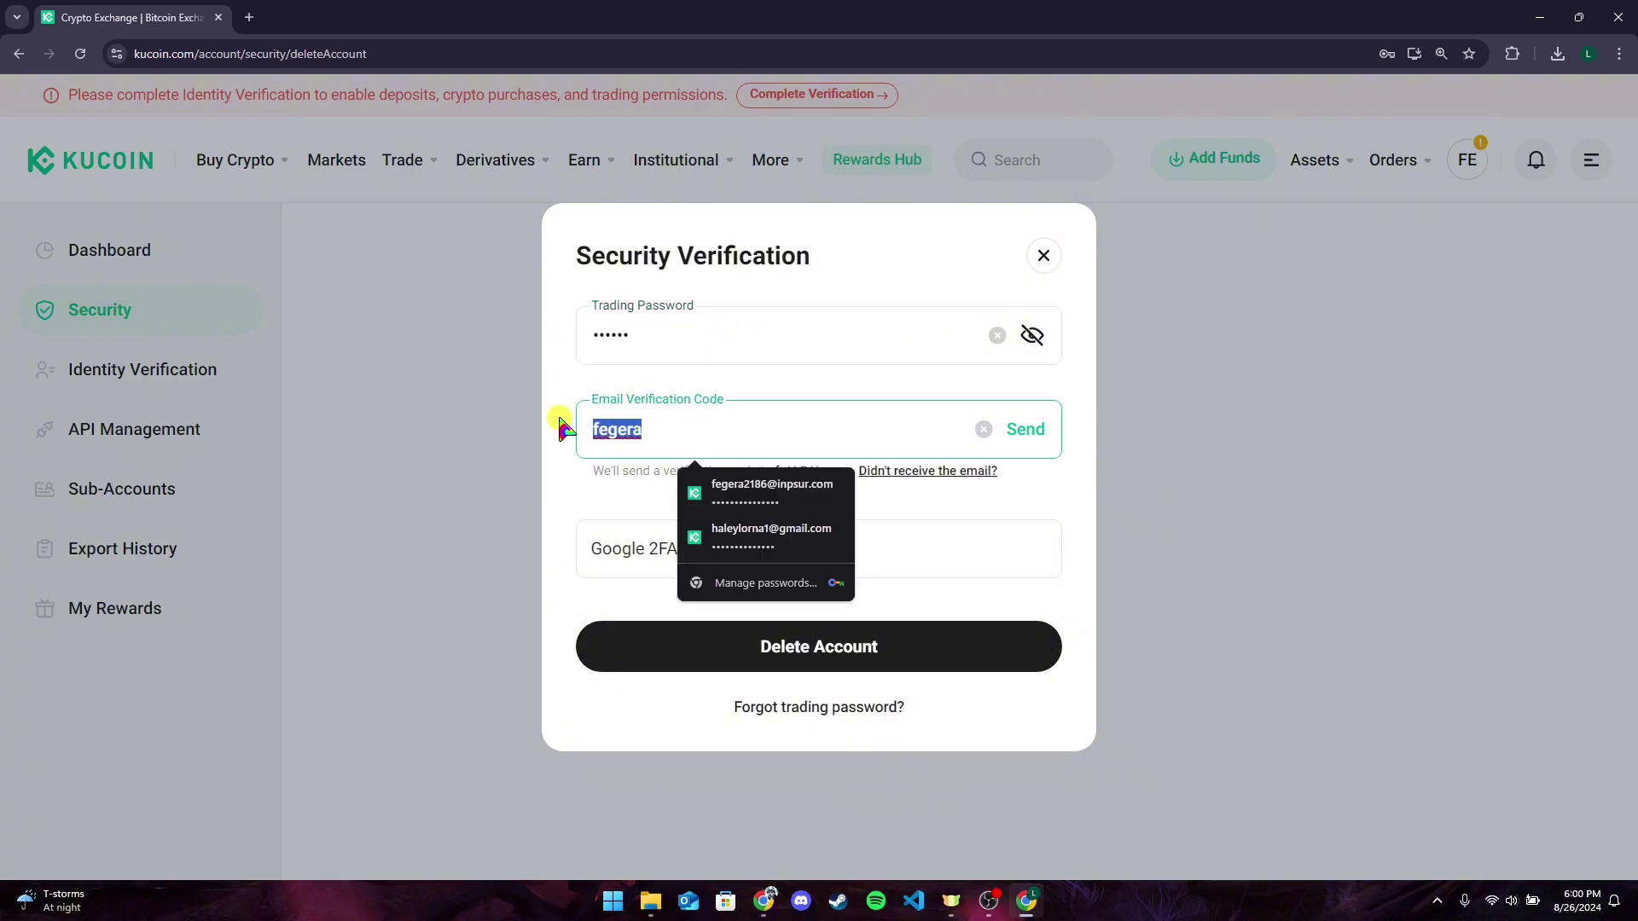
{"action": "key", "text": "BackSpace"}
Enter the emailed verification code and the Google 2FA code, then confirm account deletion.
{"action": "left_click", "coordinate": [1026, 431]}
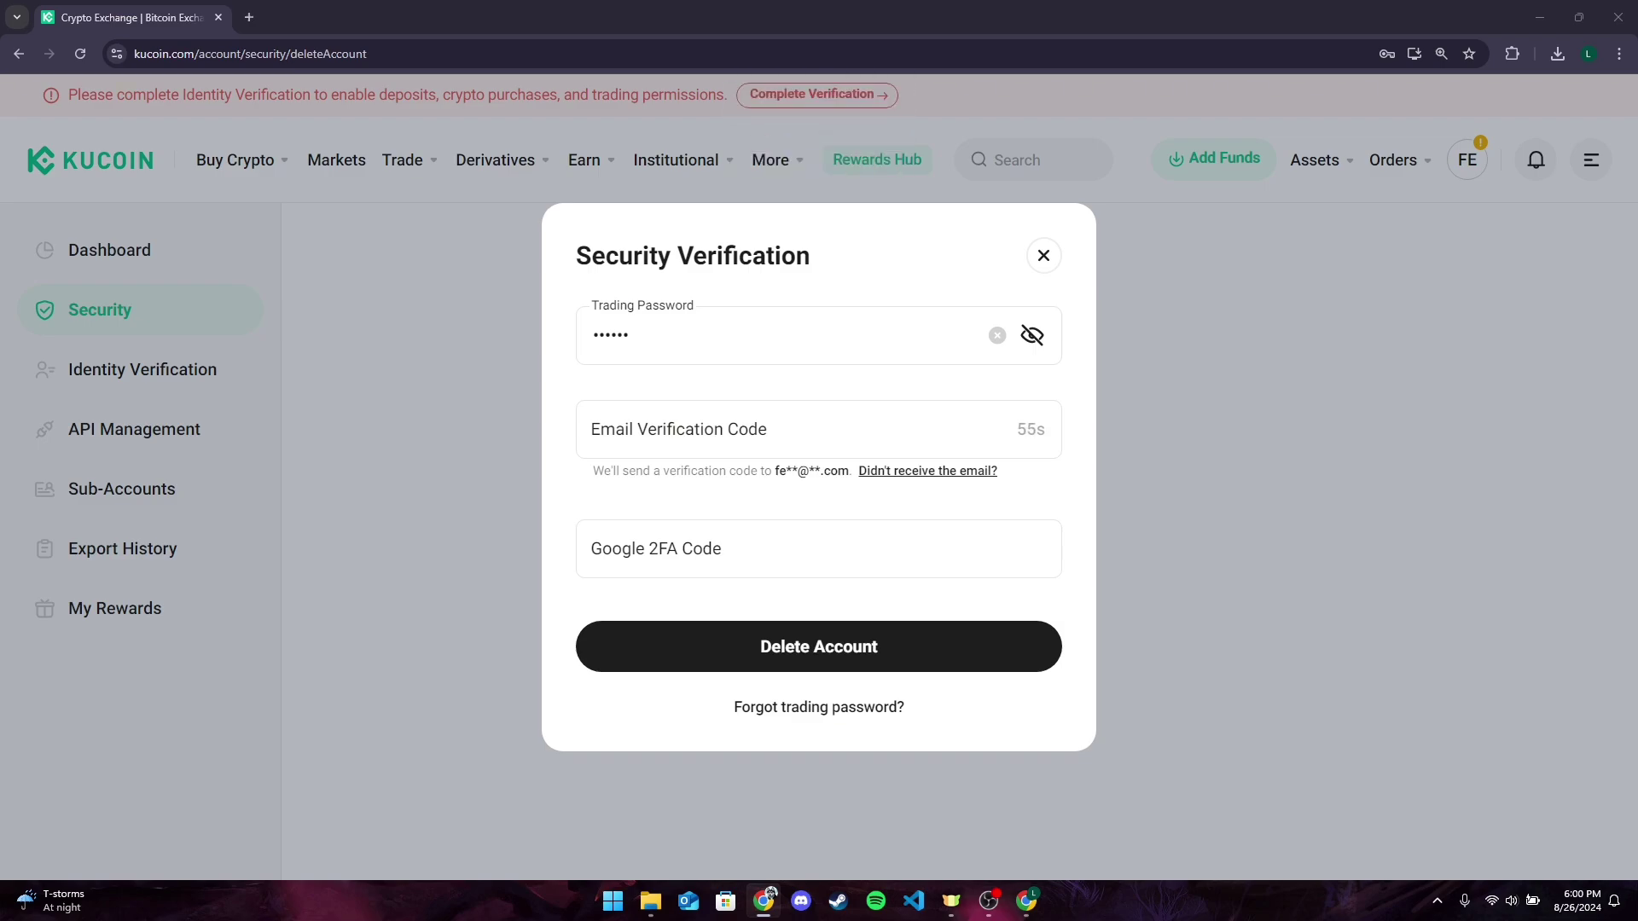
{"action": "left_click", "coordinate": [640, 427]}
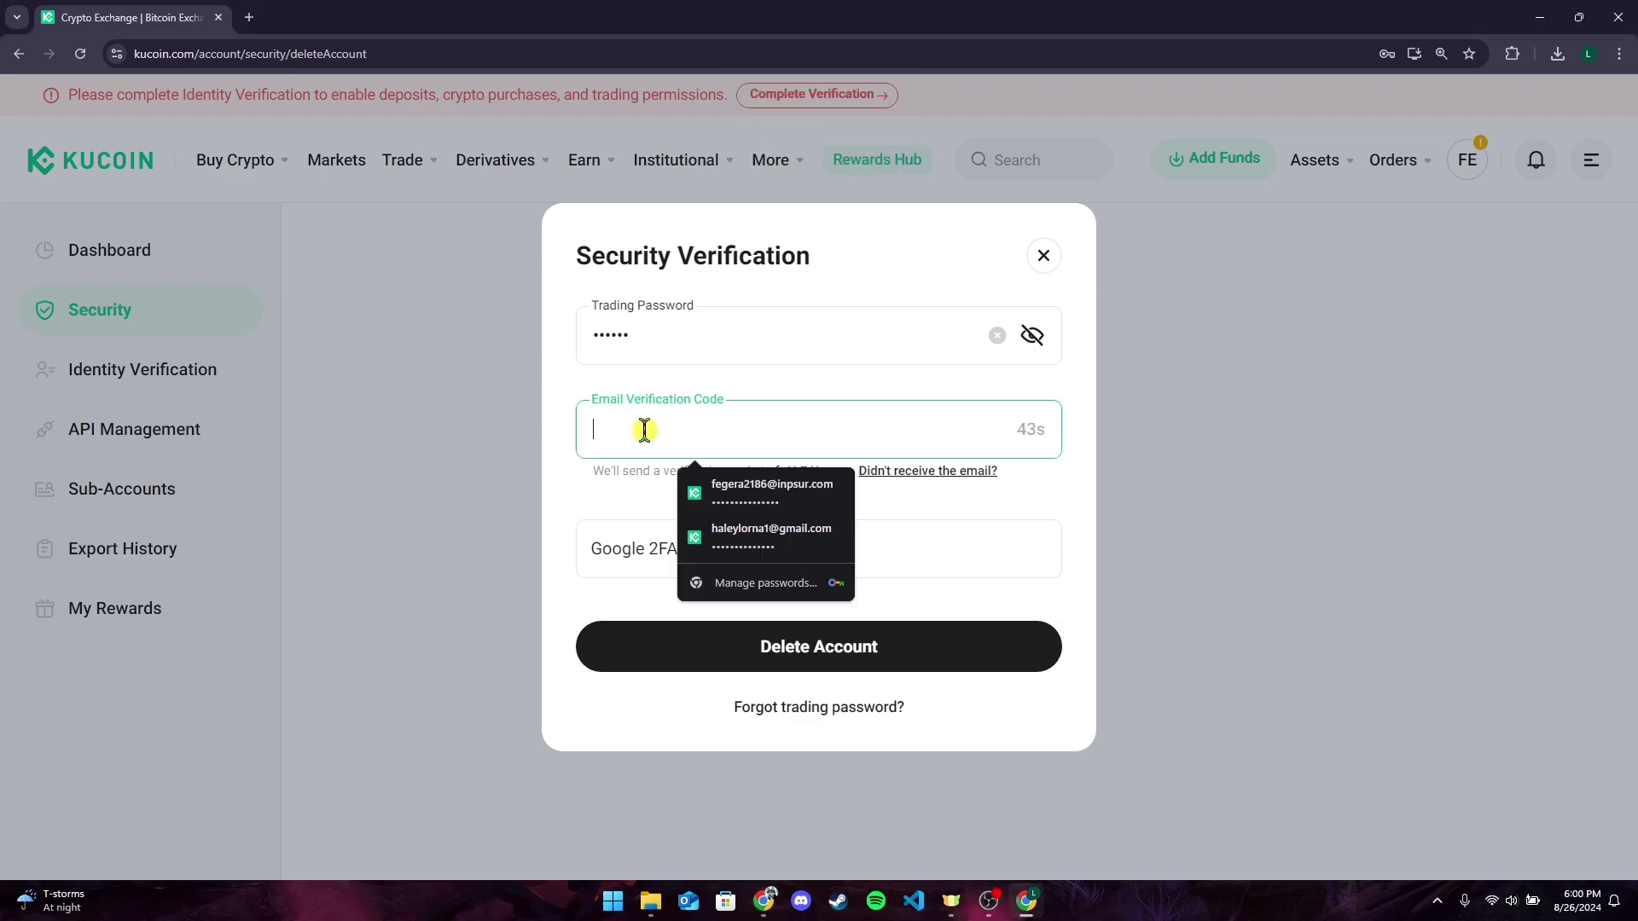
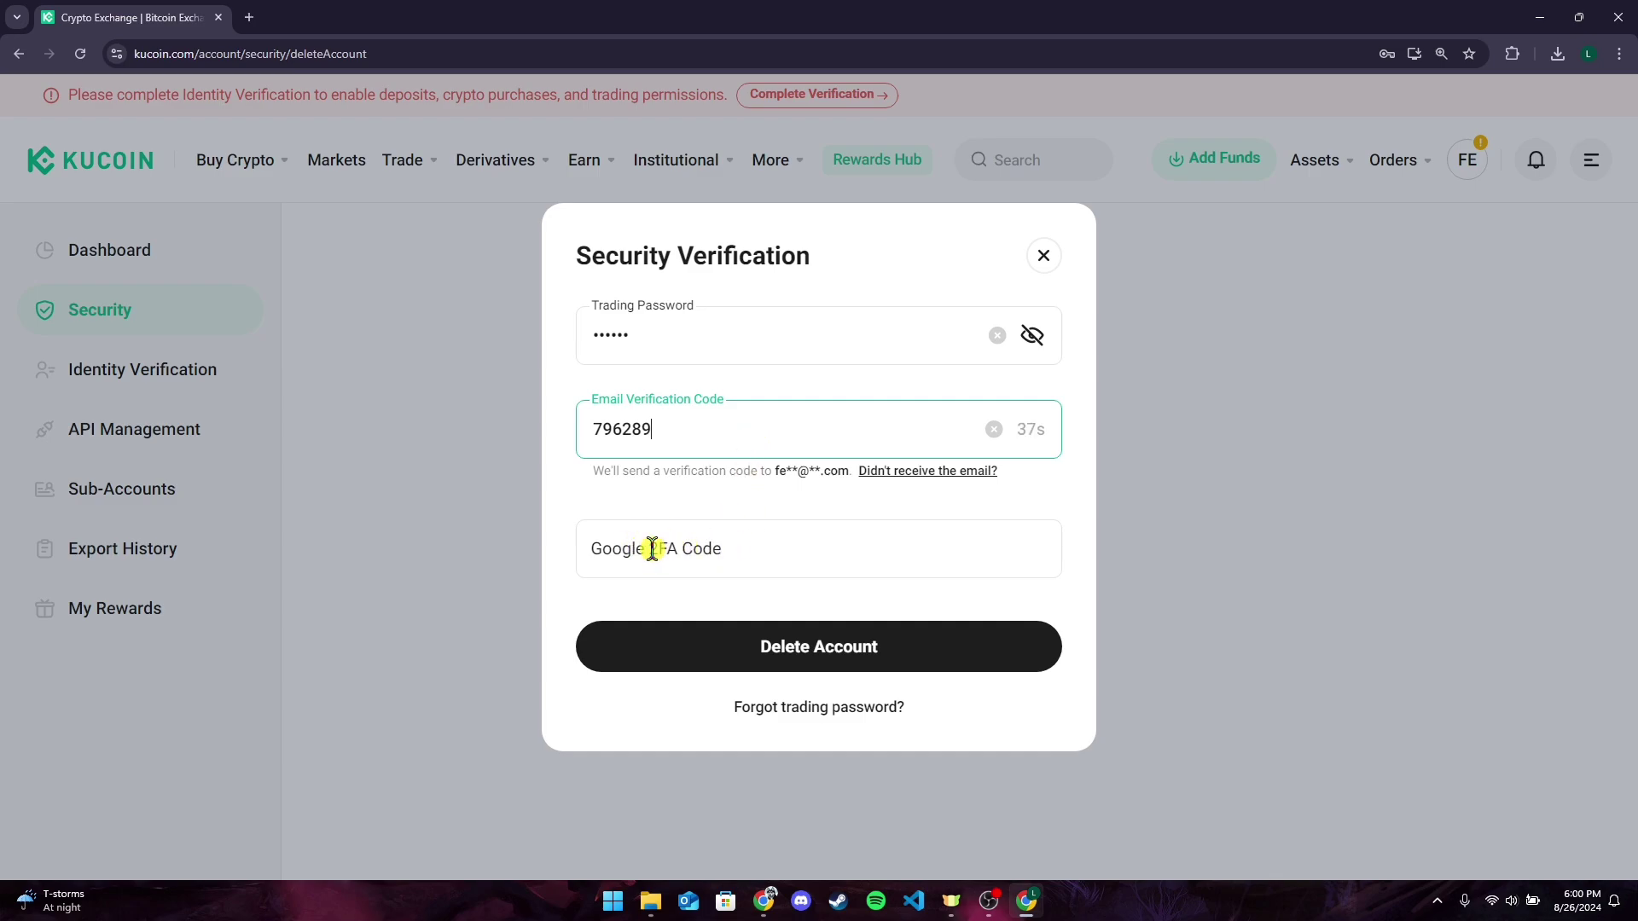
{"action": "left_click", "coordinate": [651, 548]}
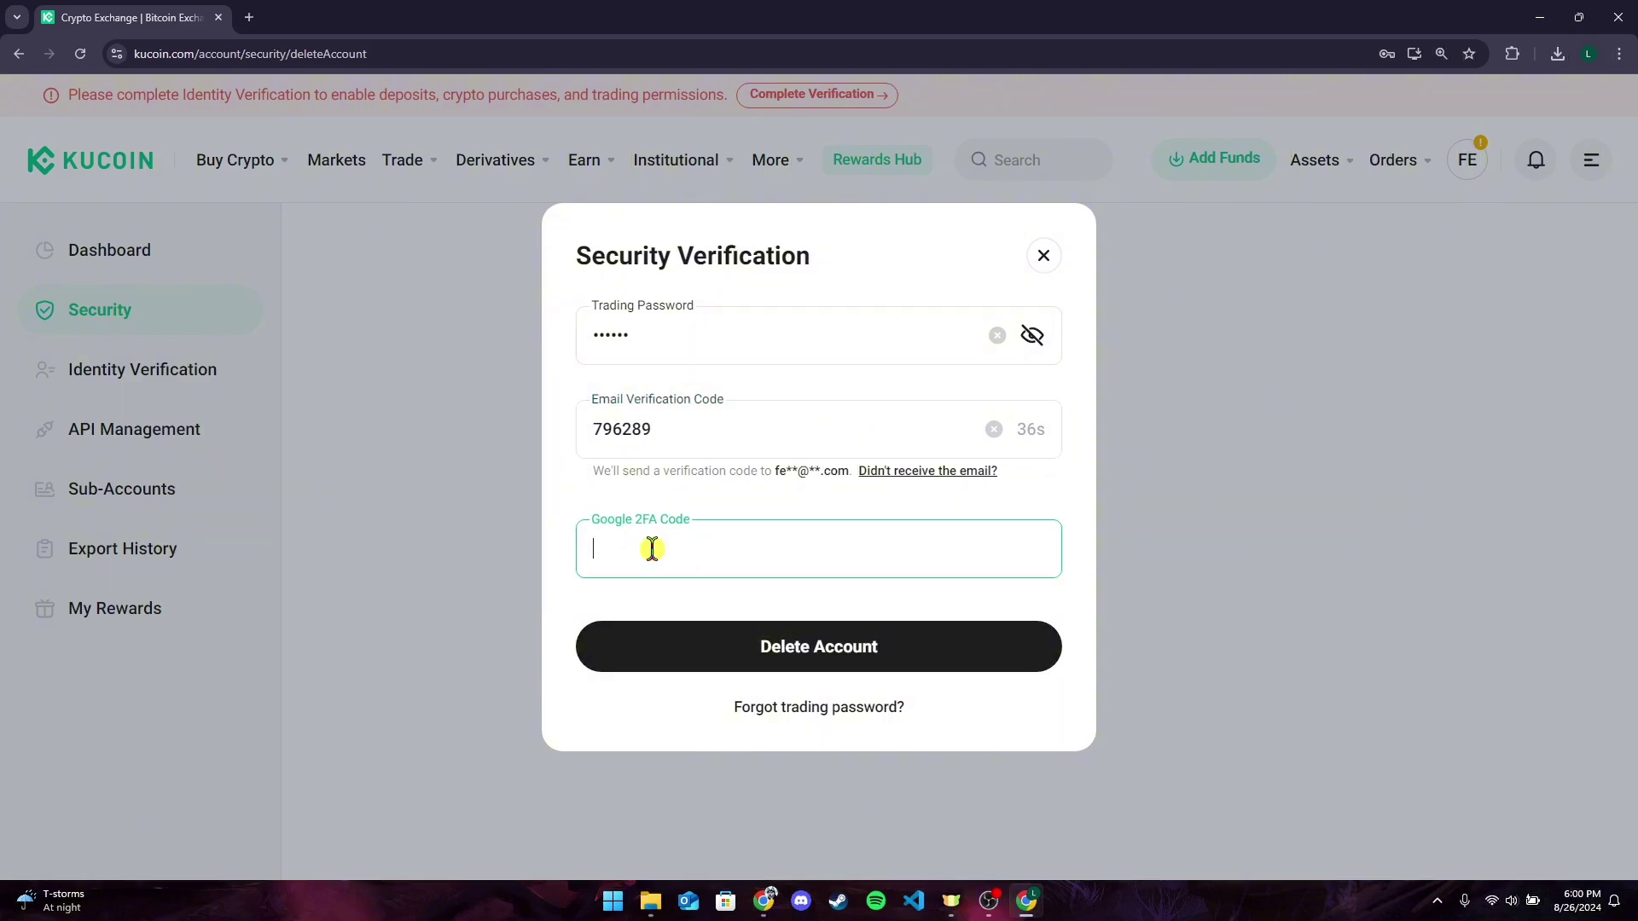
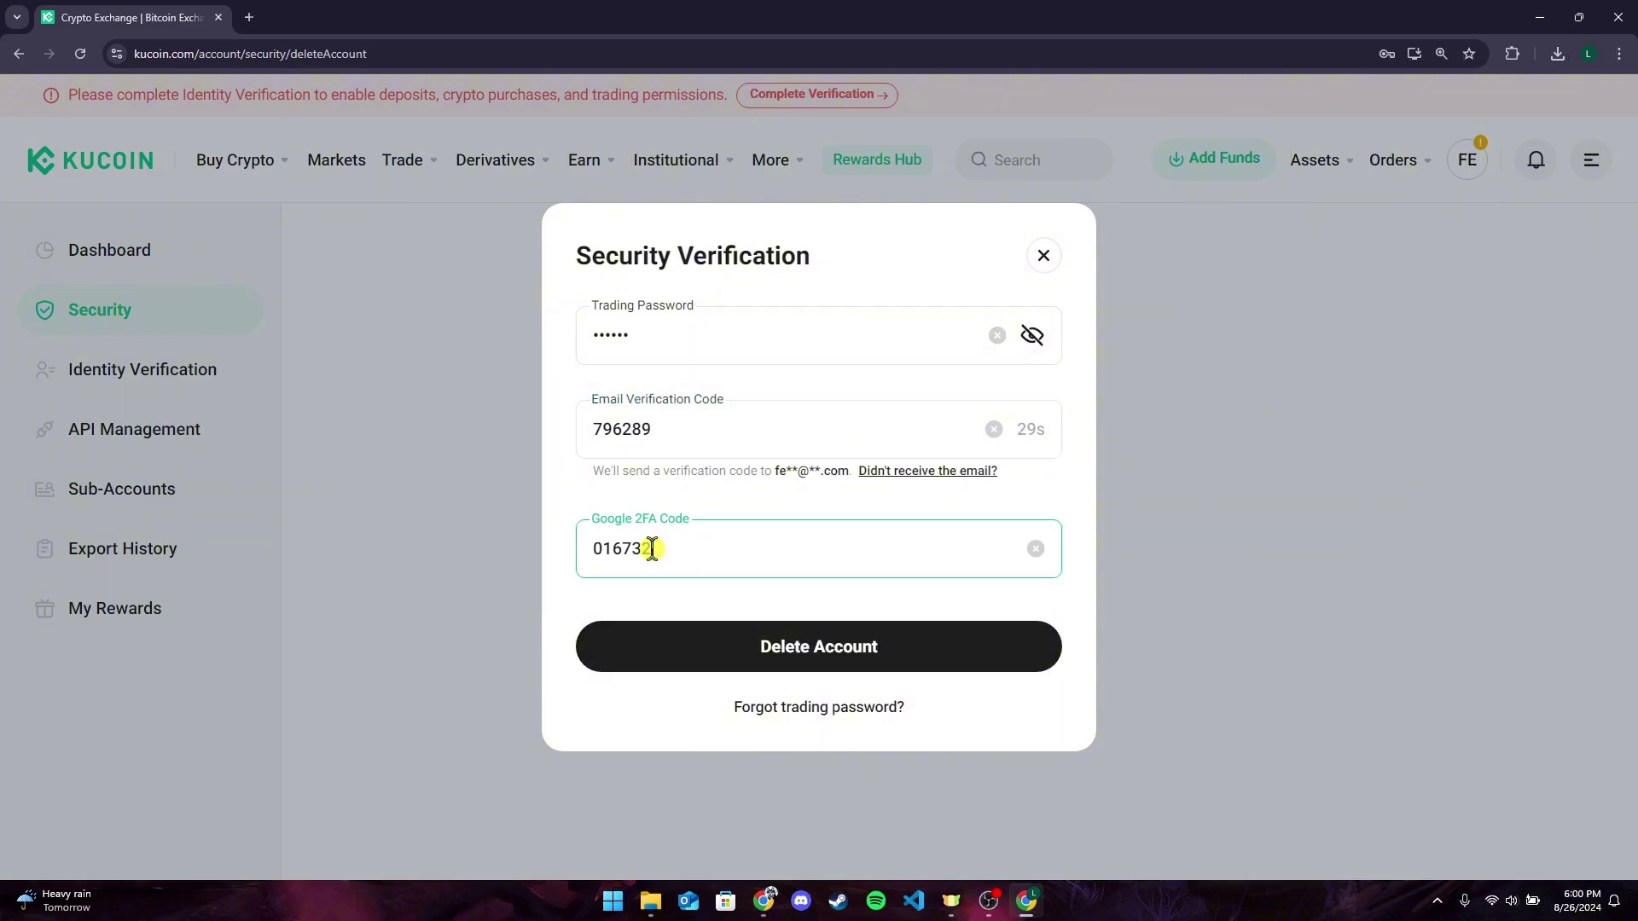
{"action": "left_click", "coordinate": [895, 646]}
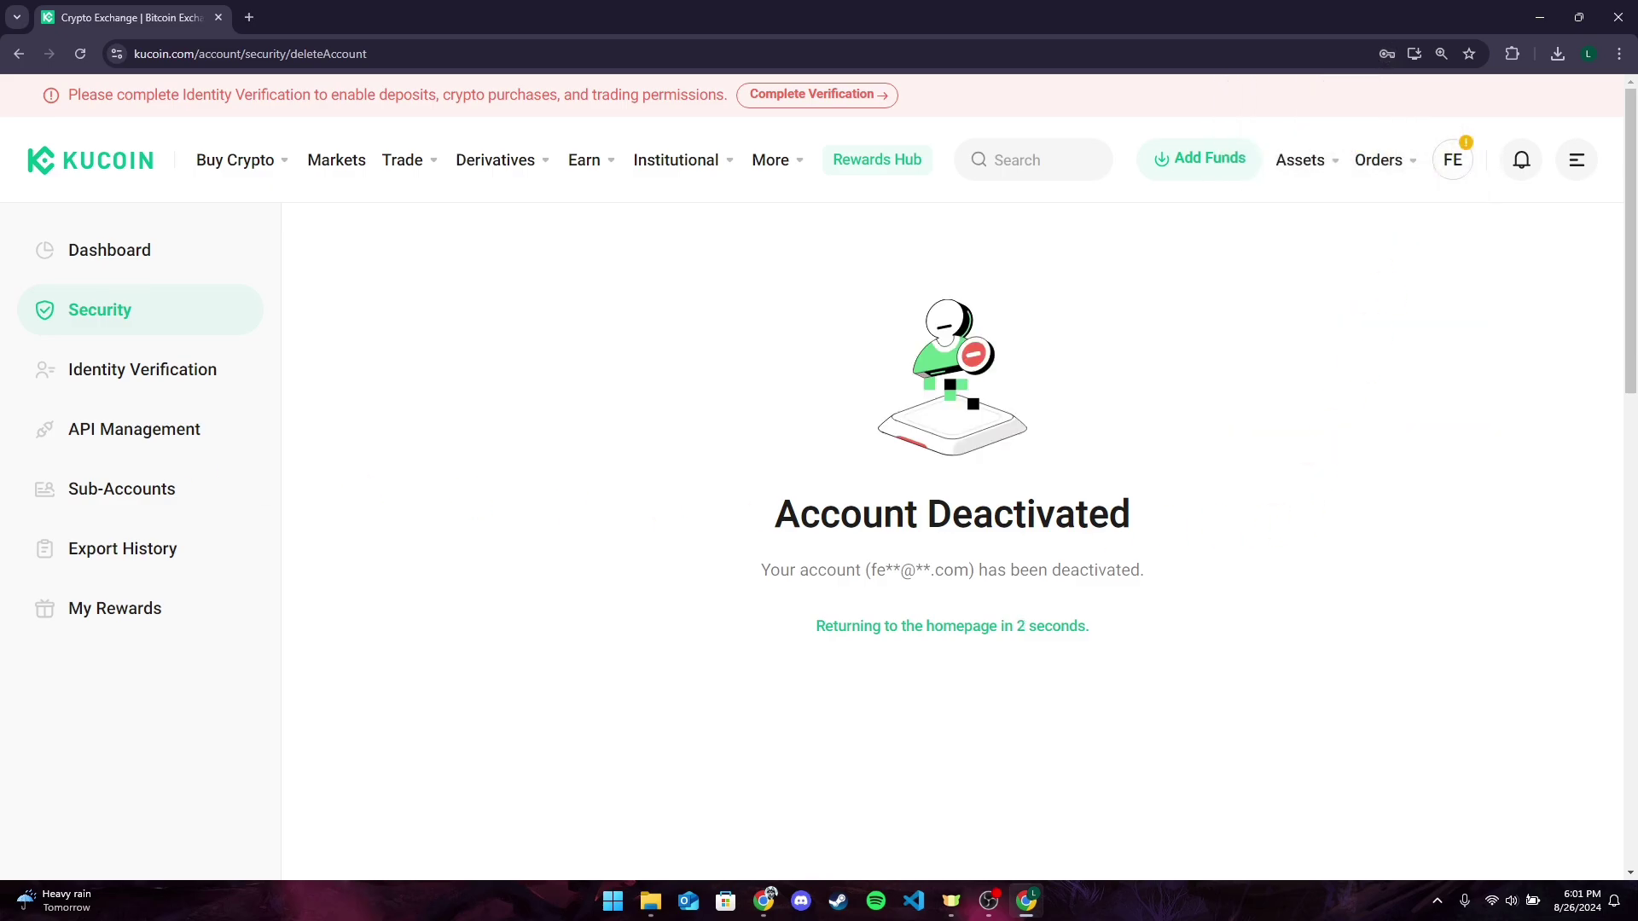
{"action": "key", "text": "alt+Tab"}
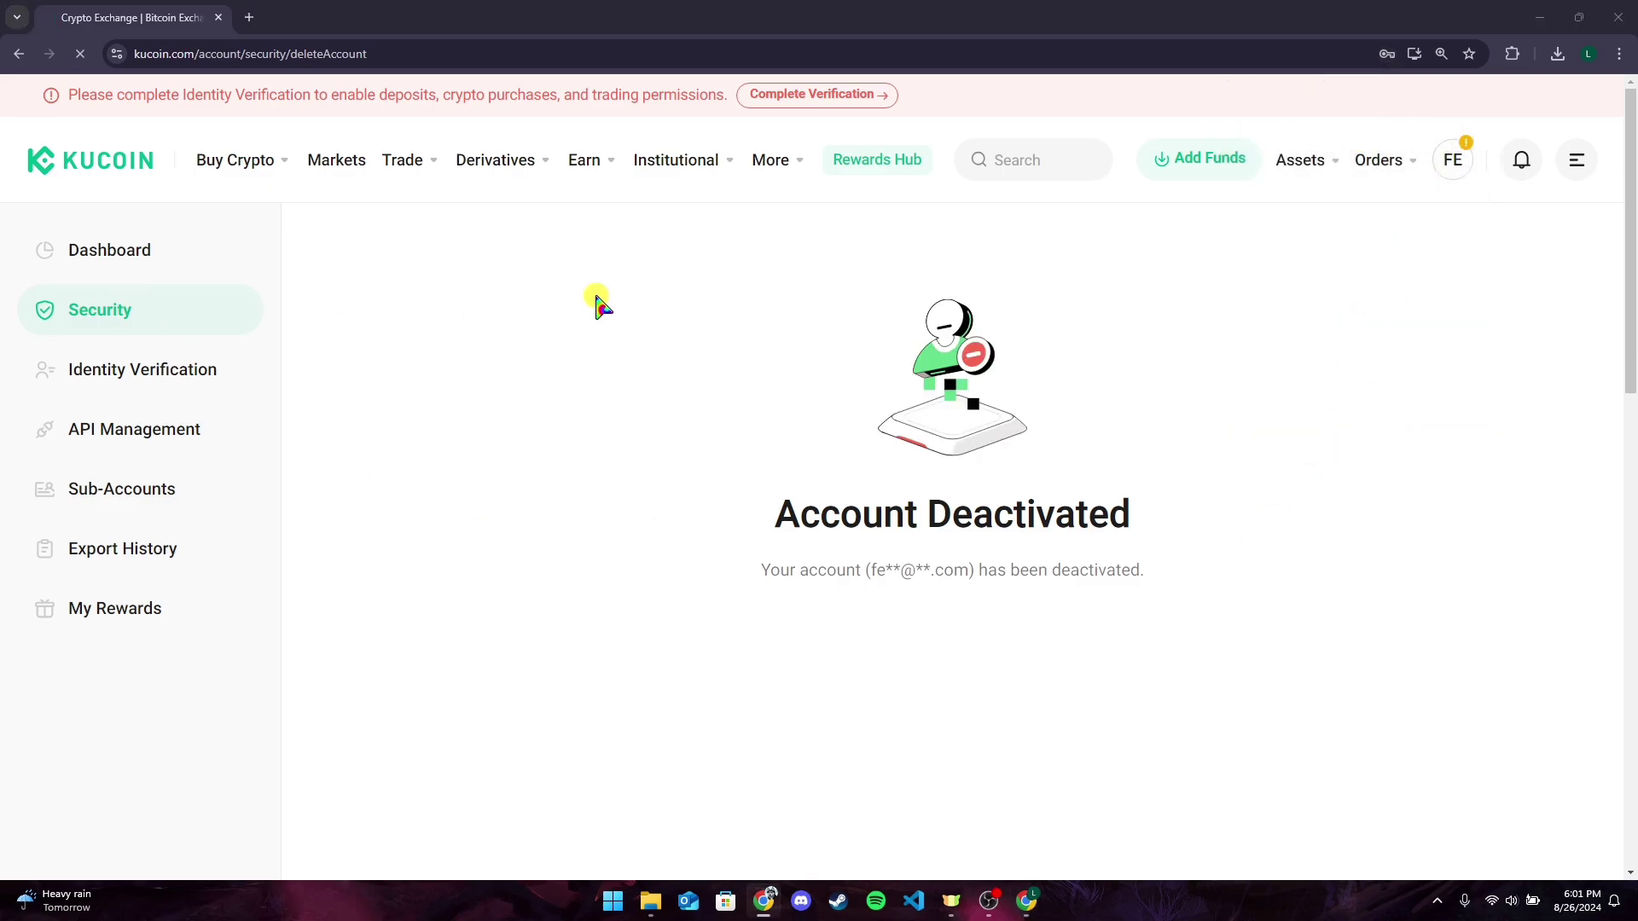